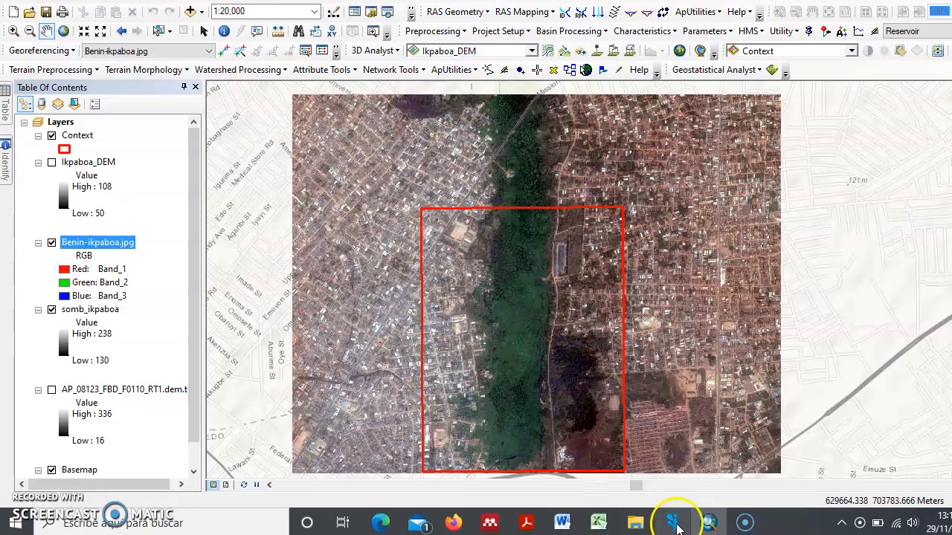
View the IBER project window, return to ArcMap, and compare the map with and without the Benin-ikpaboa.jpg image.
click(677, 524)
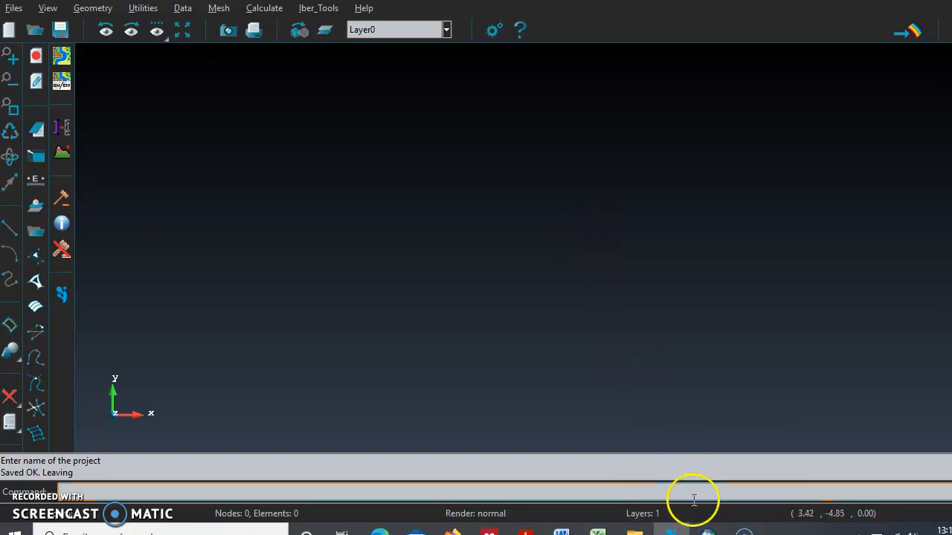
click(686, 506)
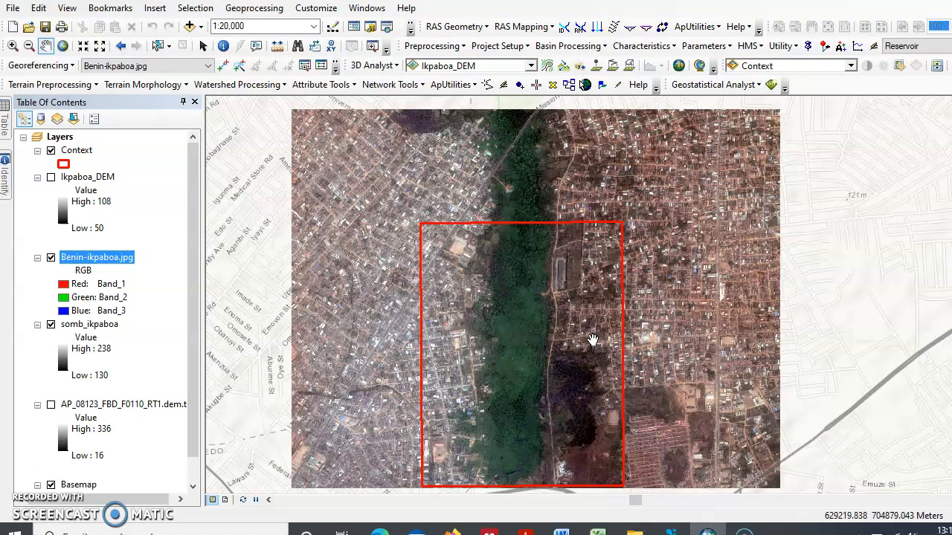
click(50, 259)
click(51, 258)
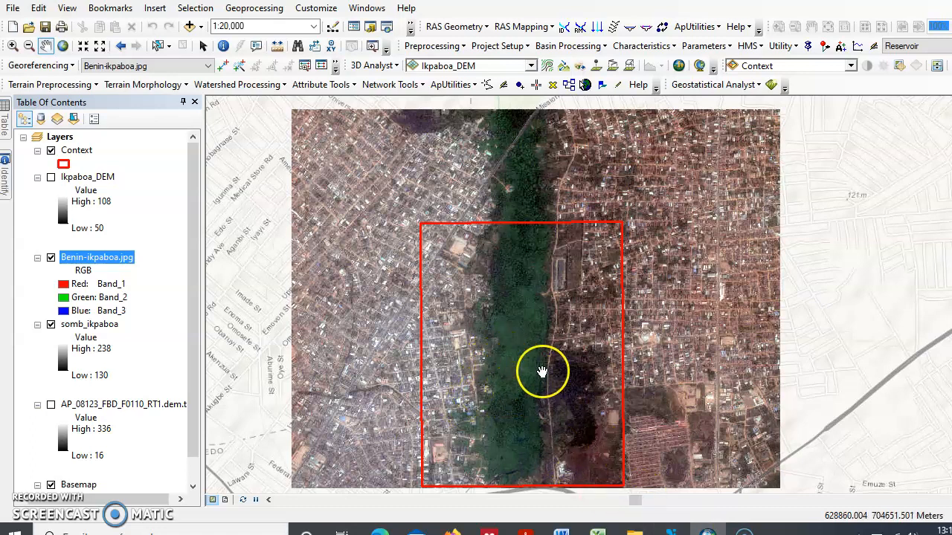
Examine the river channel and its vegetated floodplain inside the red Context boundary on the satellite image.
scroll(545, 361, up, 3)
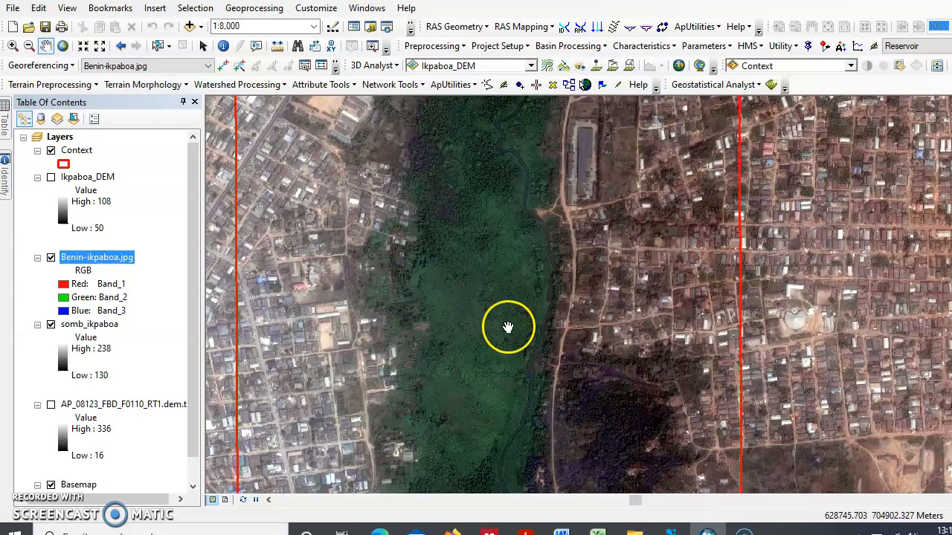
scroll(591, 282, up, 2)
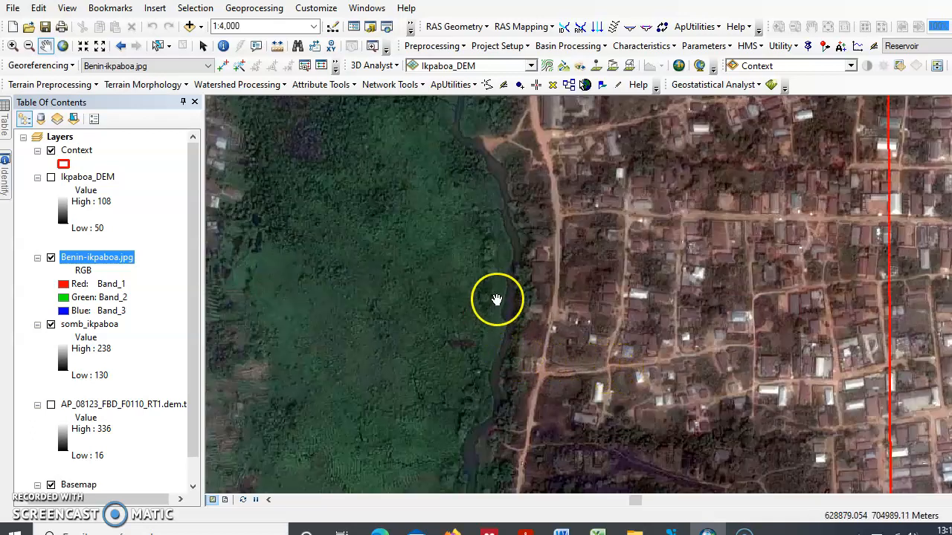
drag(486, 238, 568, 391)
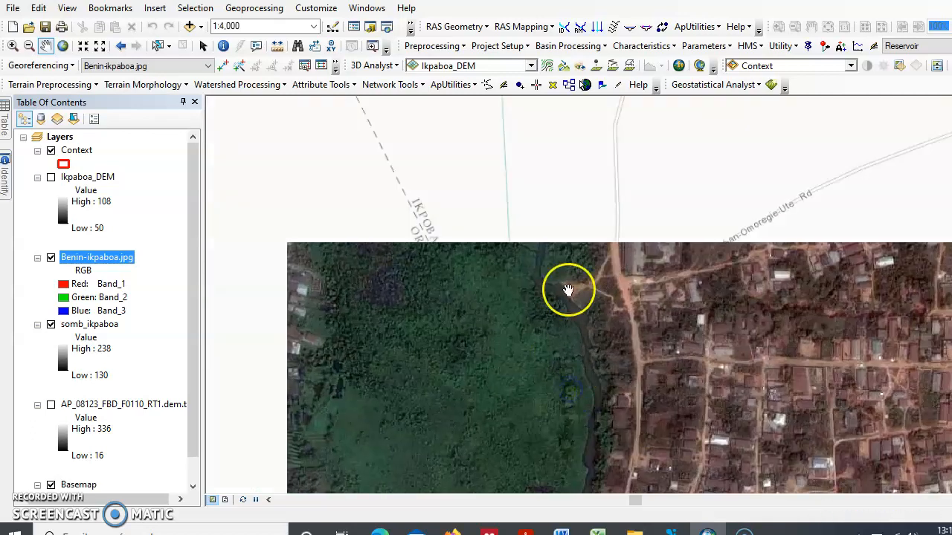
drag(644, 198, 575, 350)
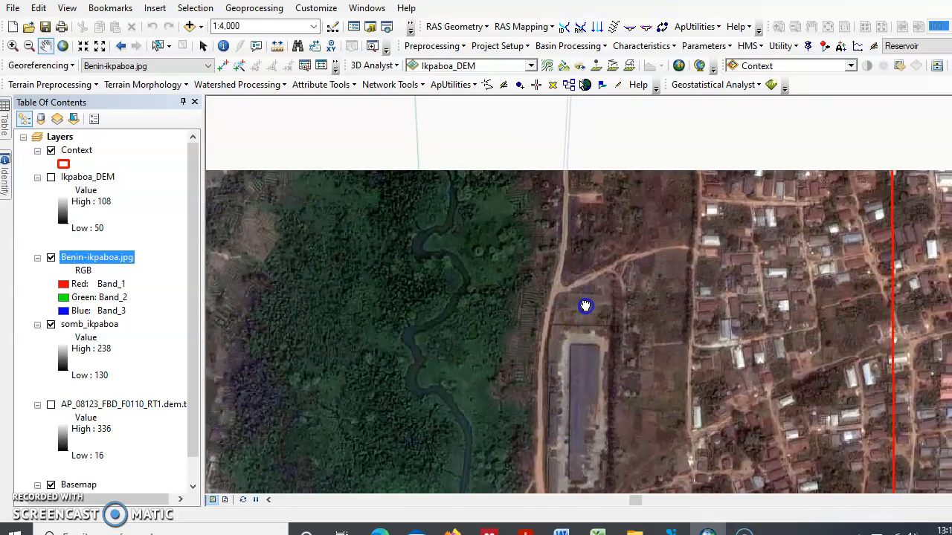
click(586, 307)
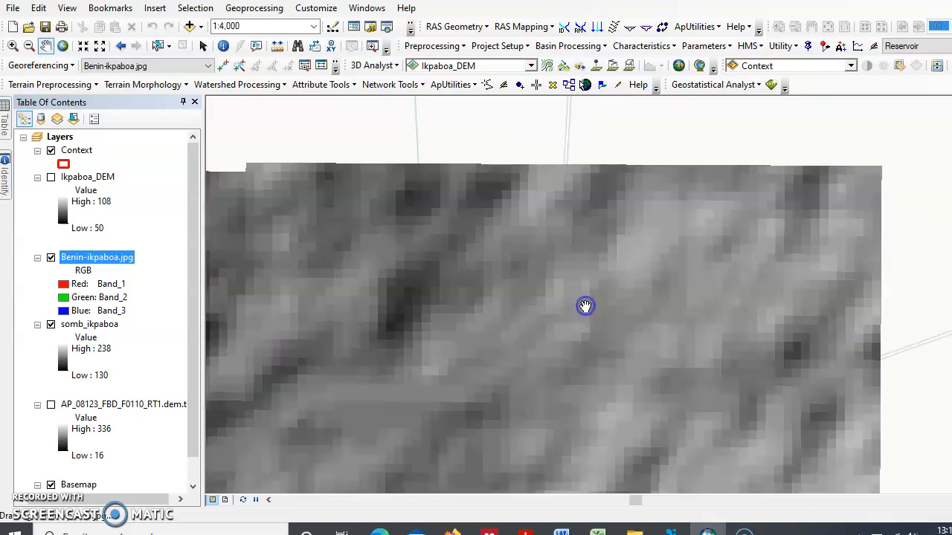
drag(557, 382, 648, 228)
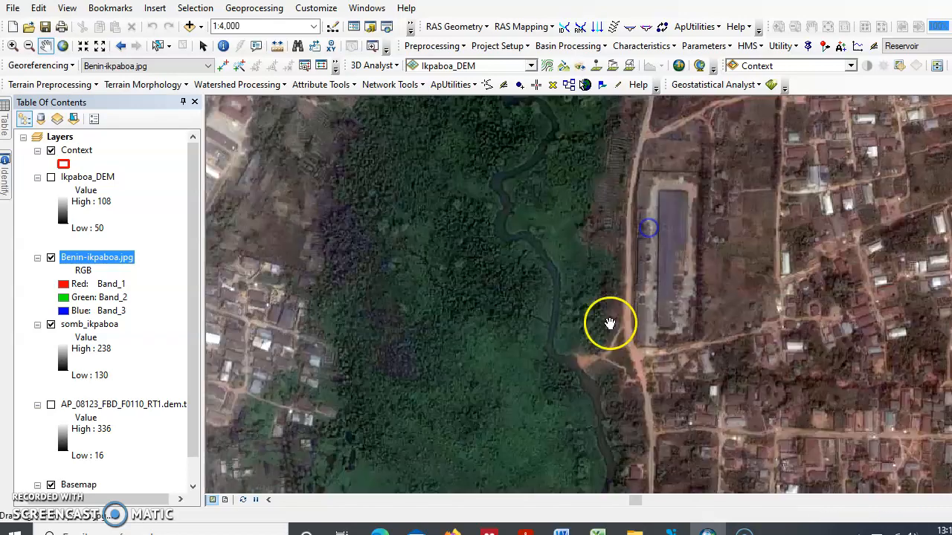
drag(641, 356, 721, 200)
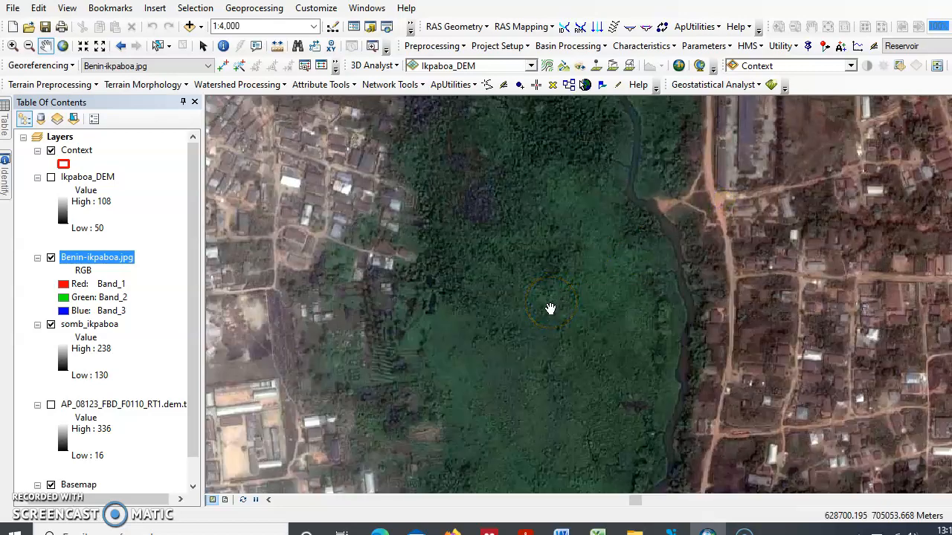
scroll(550, 308, up, 2)
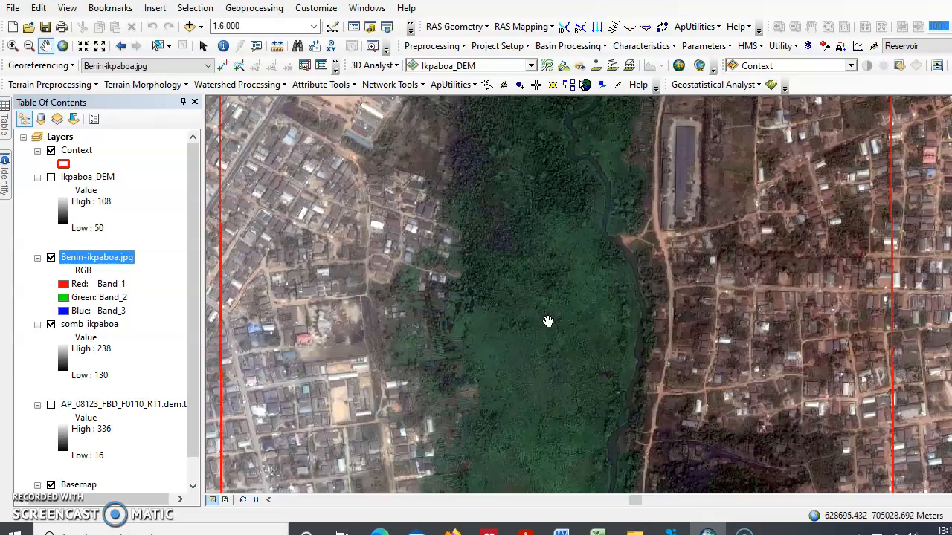
drag(548, 337, 547, 338)
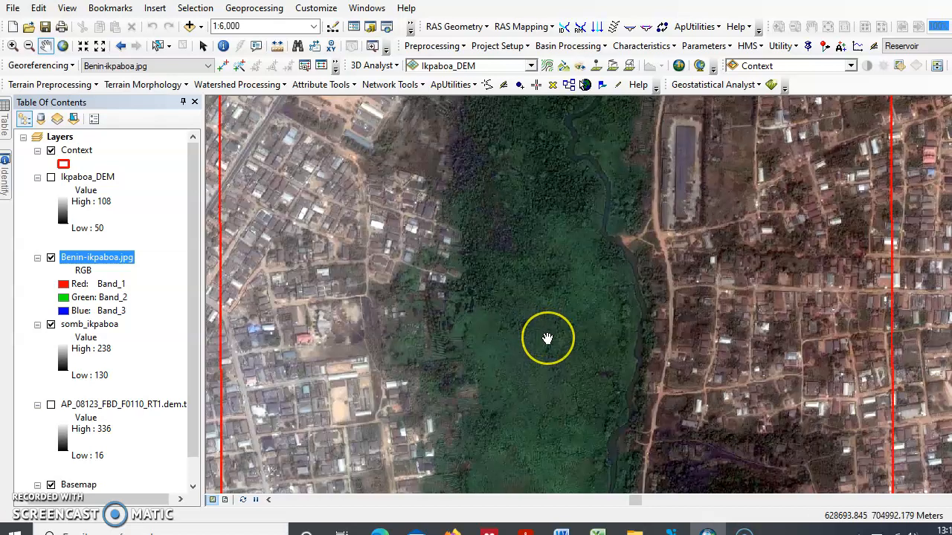
scroll(547, 339, up, 2)
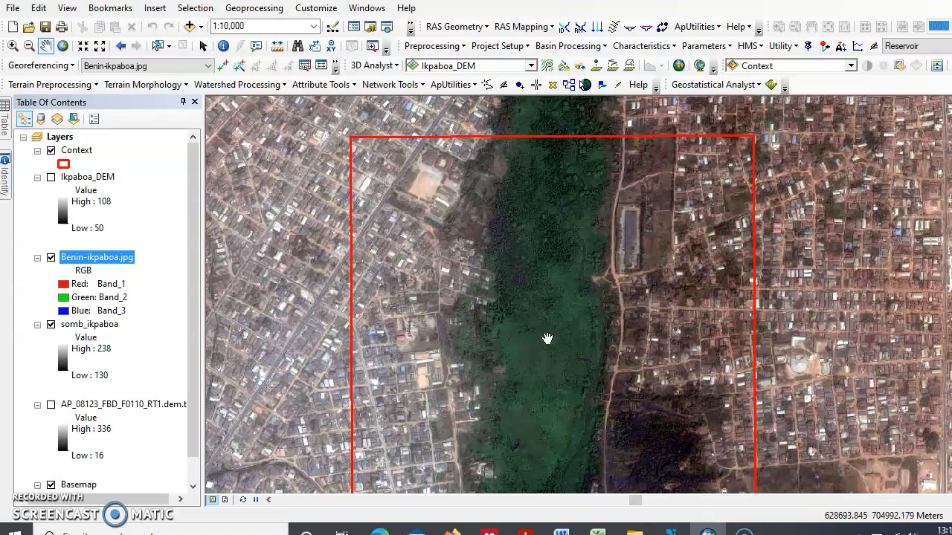
mouse_move(671, 530)
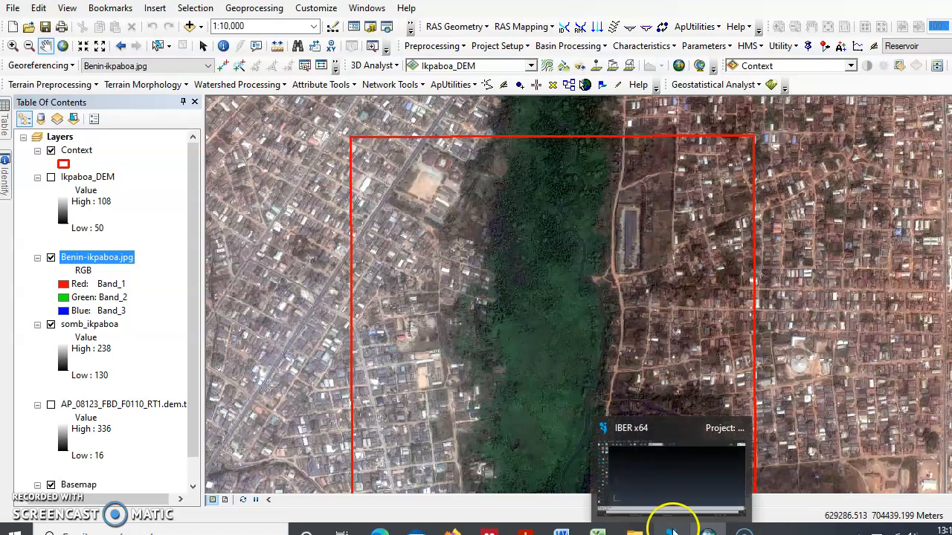
click(630, 450)
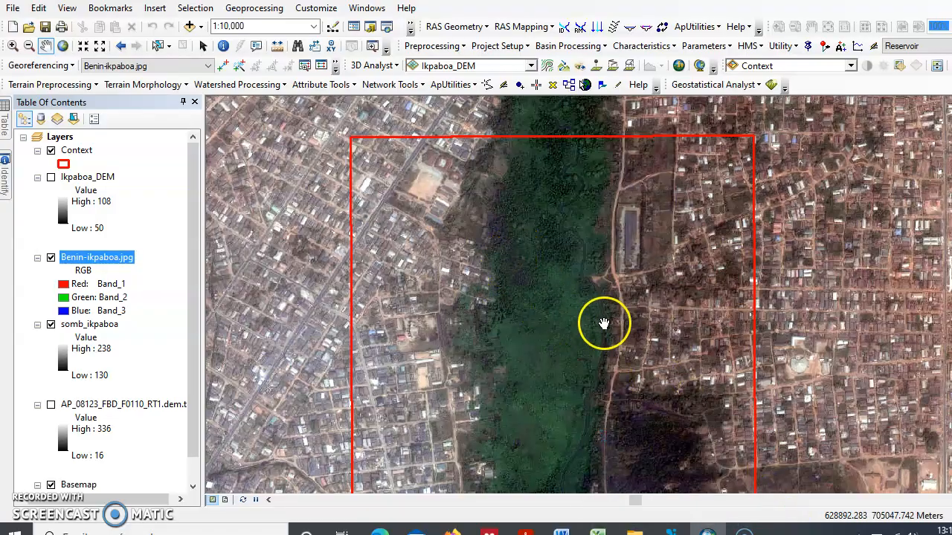
Examine the built-up blocks beside the floodplain's western edge, the river reach, and the full extent of the Context boundary.
scroll(603, 325, down, 3)
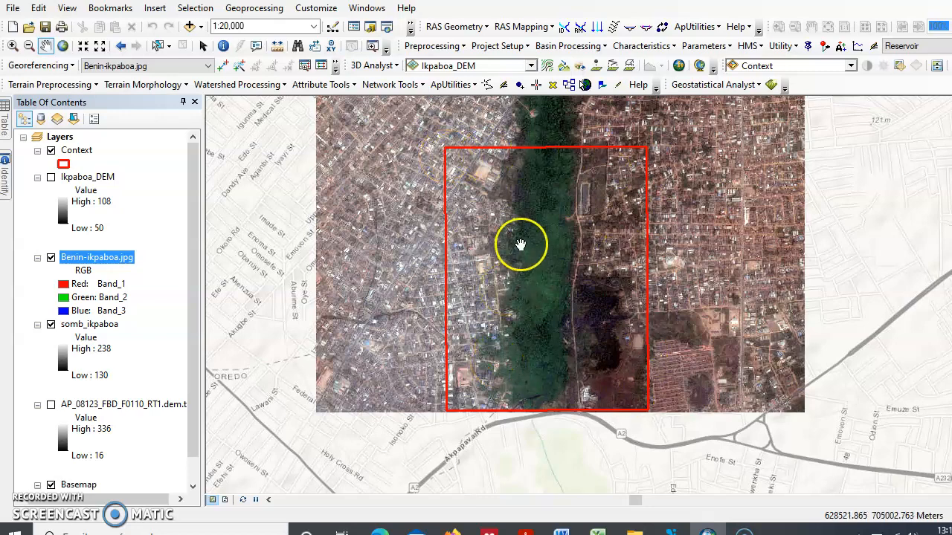
drag(520, 245, 494, 306)
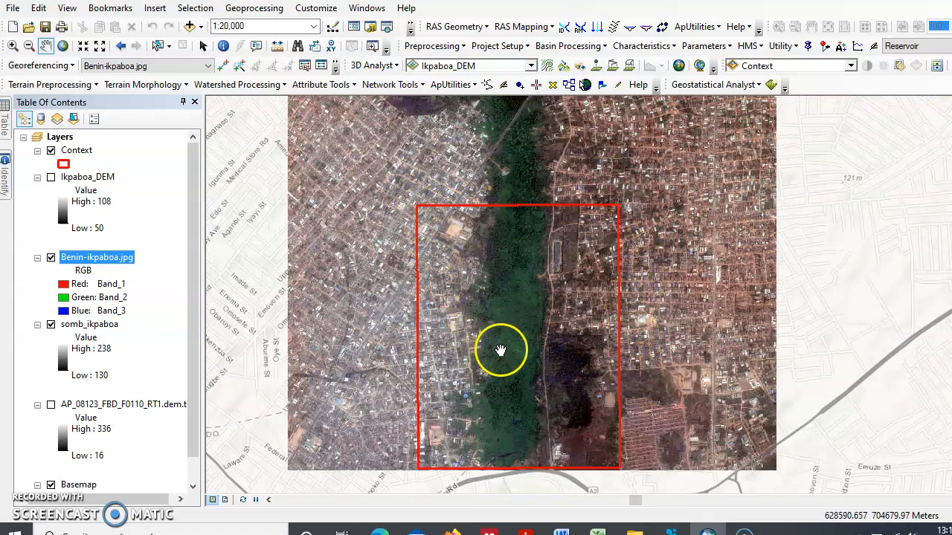
scroll(500, 352, up, 4)
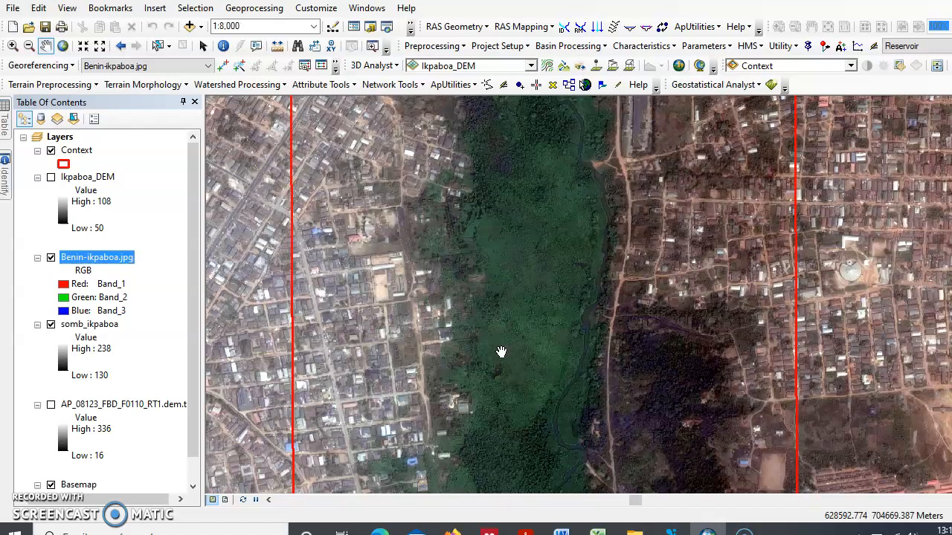
click(383, 329)
scroll(425, 335, up, 3)
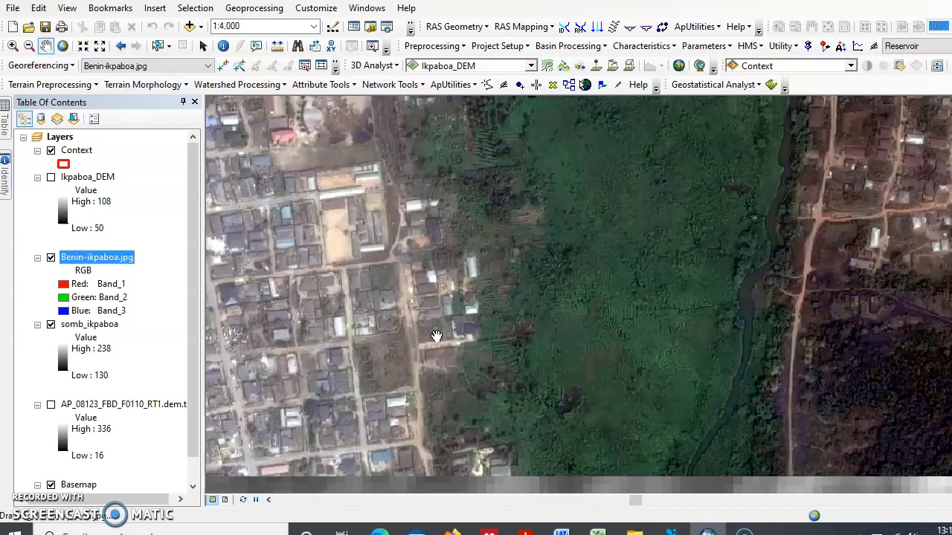
drag(437, 334, 582, 278)
click(525, 280)
scroll(585, 282, up, 4)
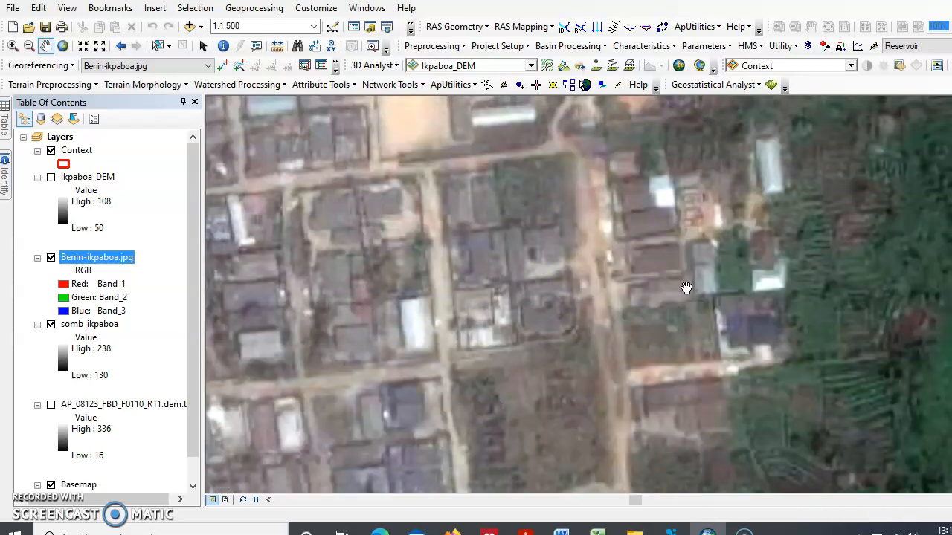
scroll(684, 289, down, 1)
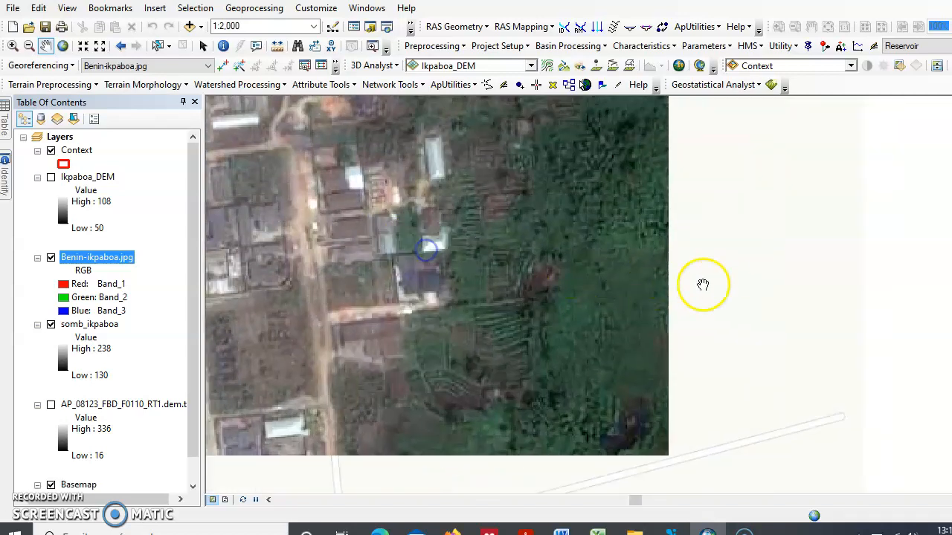
drag(742, 280, 357, 223)
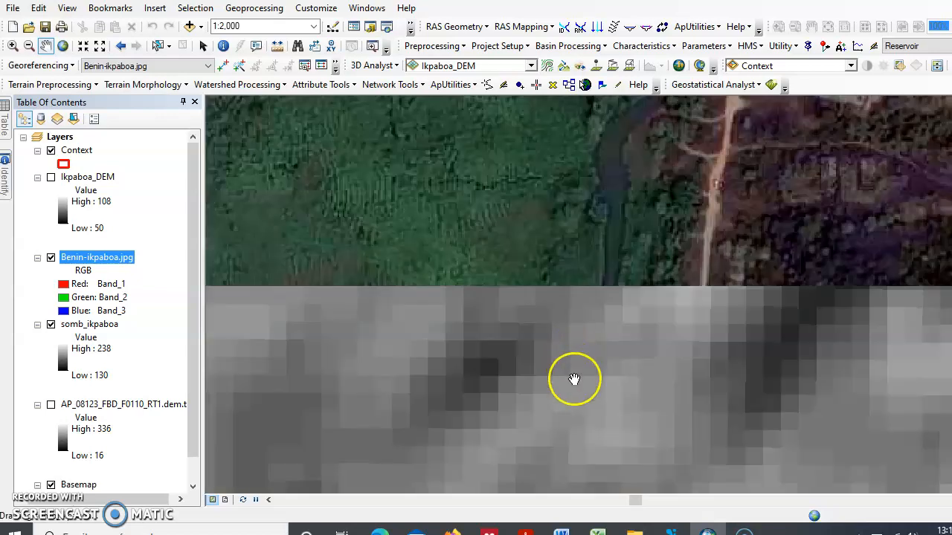
scroll(550, 389, down, 1)
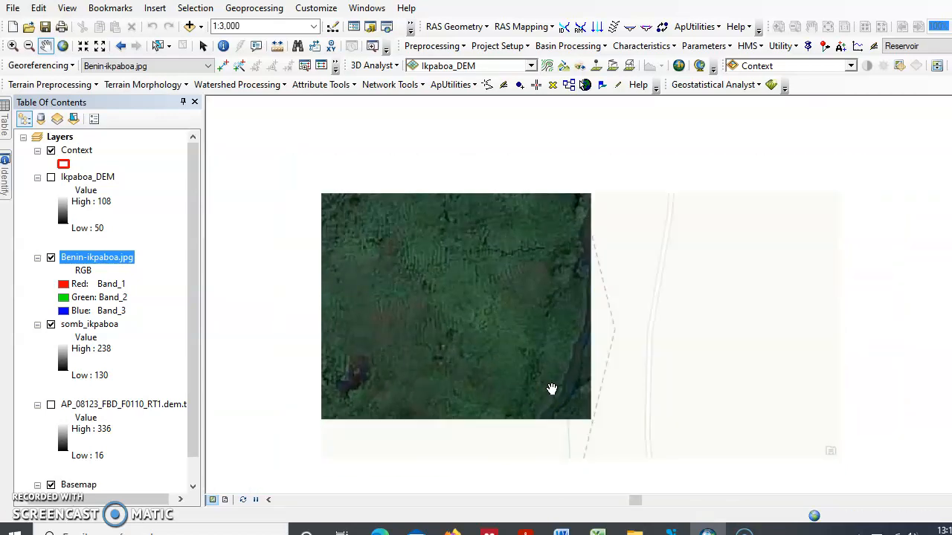
scroll(550, 389, down, 1)
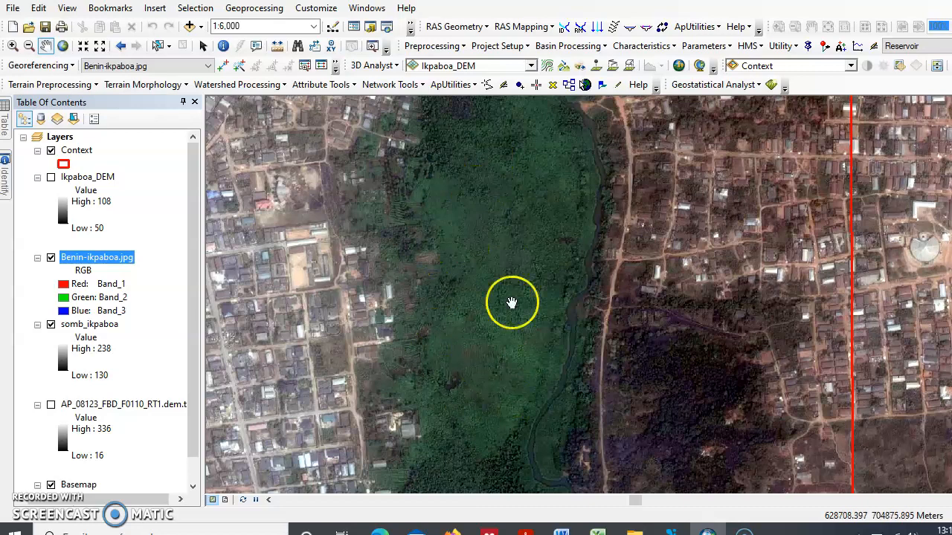
scroll(561, 333, up, 1)
scroll(561, 334, down, 2)
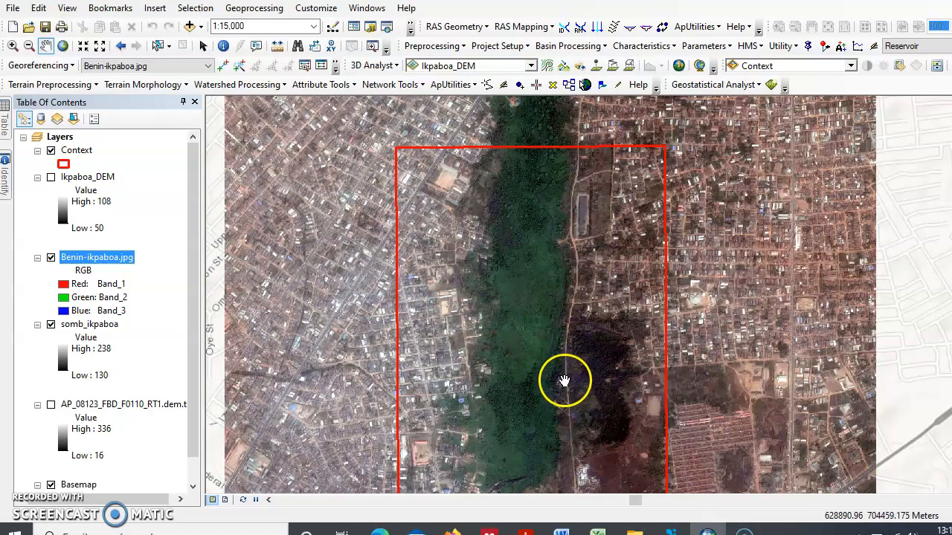
scroll(563, 379, down, 1)
drag(586, 295, 563, 328)
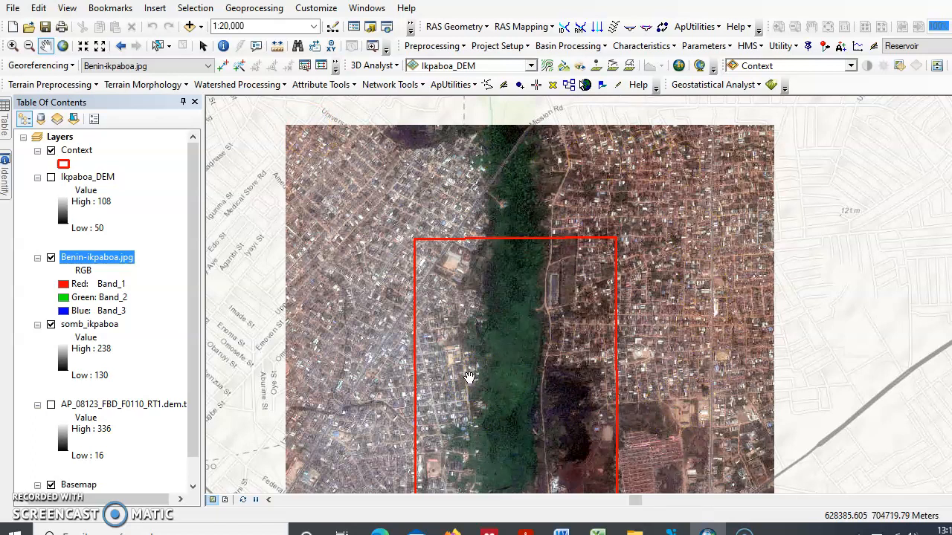
drag(469, 377, 446, 322)
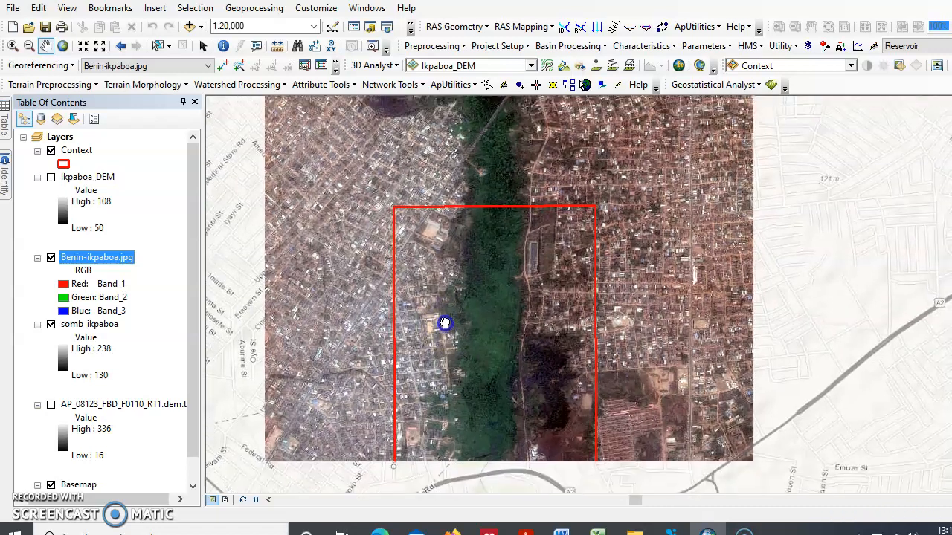
drag(417, 261, 413, 277)
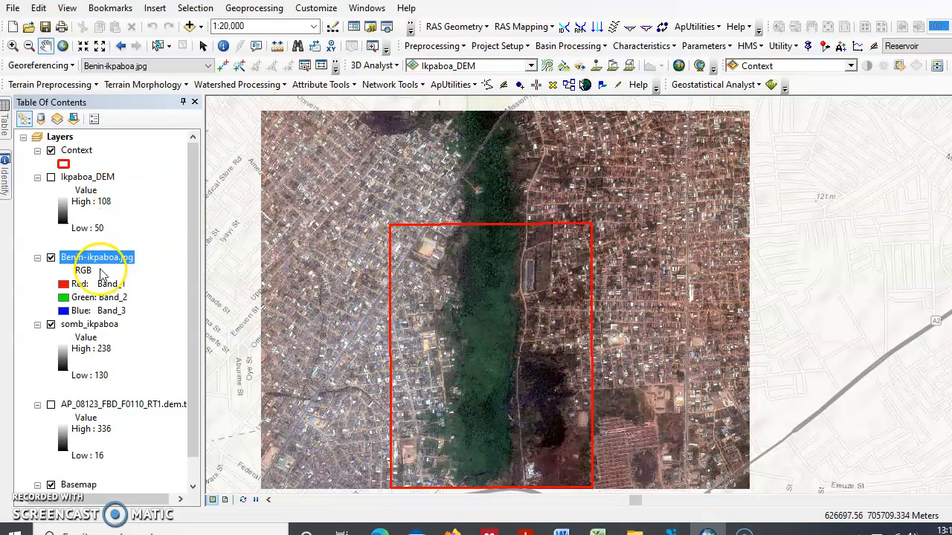
Hide the Benin-ikpaboa.jpg image and briefly display the Ikpaboa_DEM elevation raster over the hillshade.
click(52, 260)
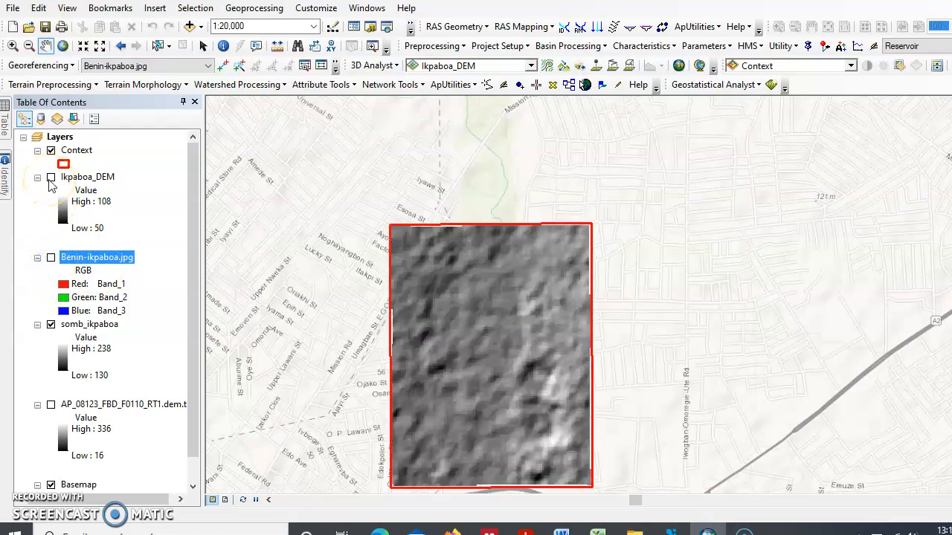
click(51, 178)
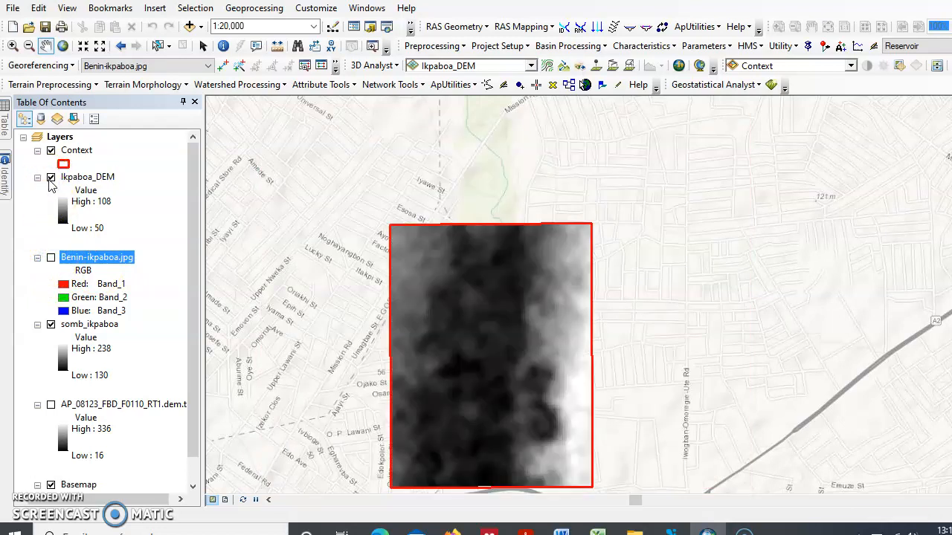
click(51, 179)
Open the Ikpaboa_DEM layer properties and view the raster's source information.
right_click(89, 179)
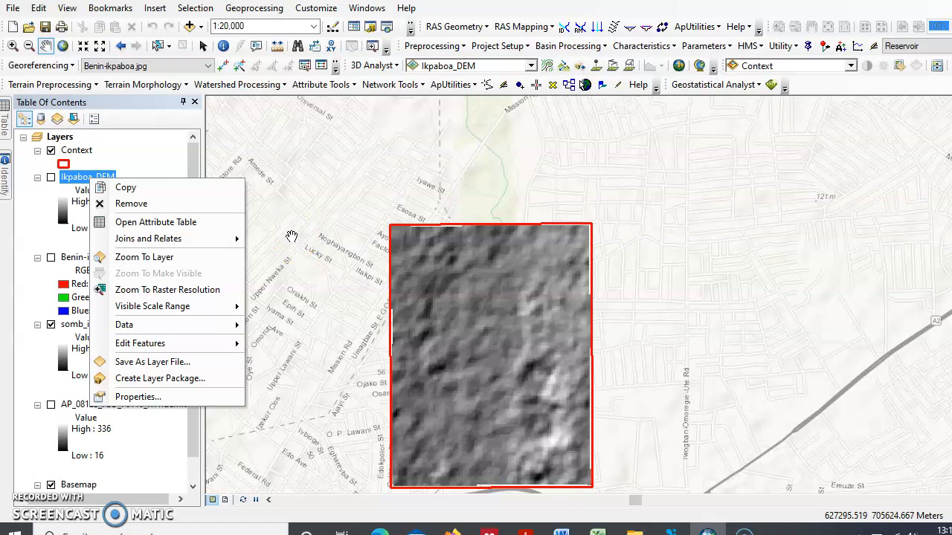
mouse_move(192, 330)
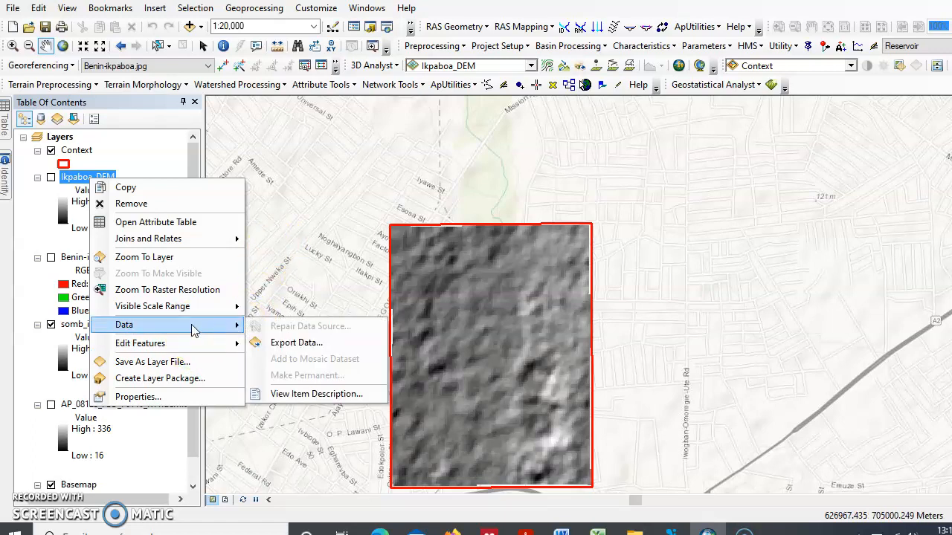
click(188, 361)
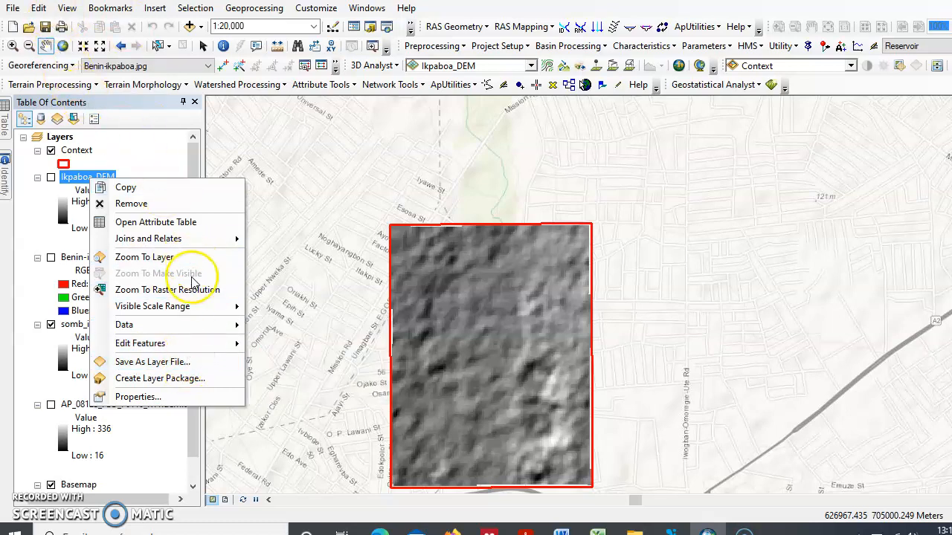
click(157, 400)
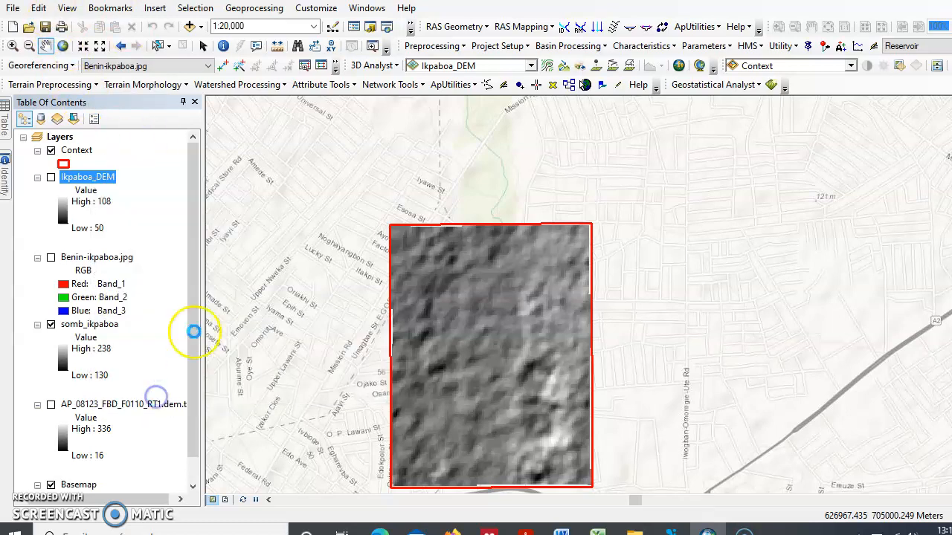
click(319, 101)
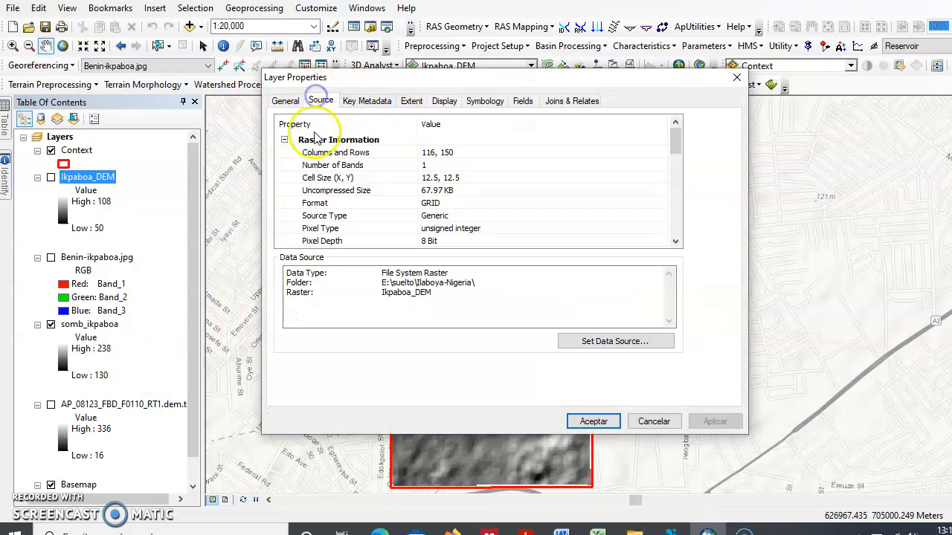
Check the Ikpaboa_DEM raster's cell size in its source information and close the layer properties.
click(430, 179)
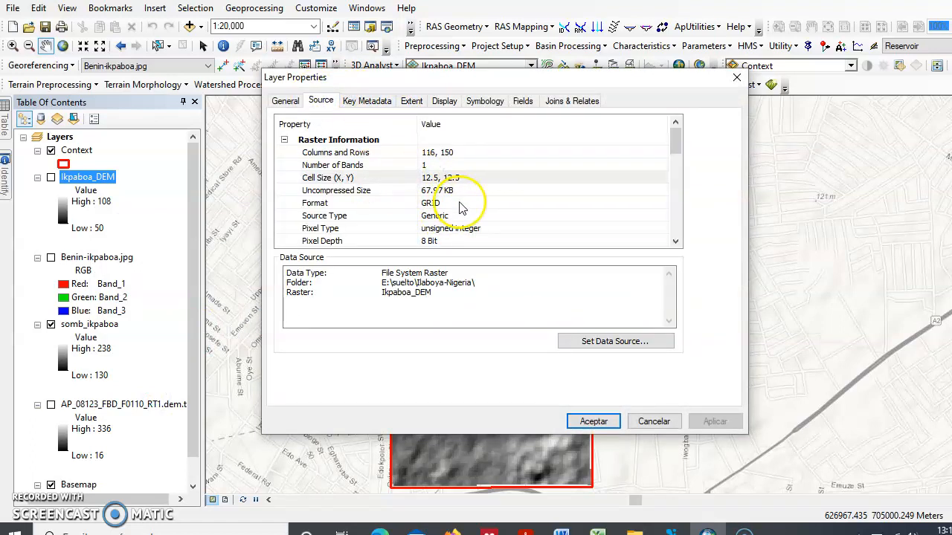
click(601, 423)
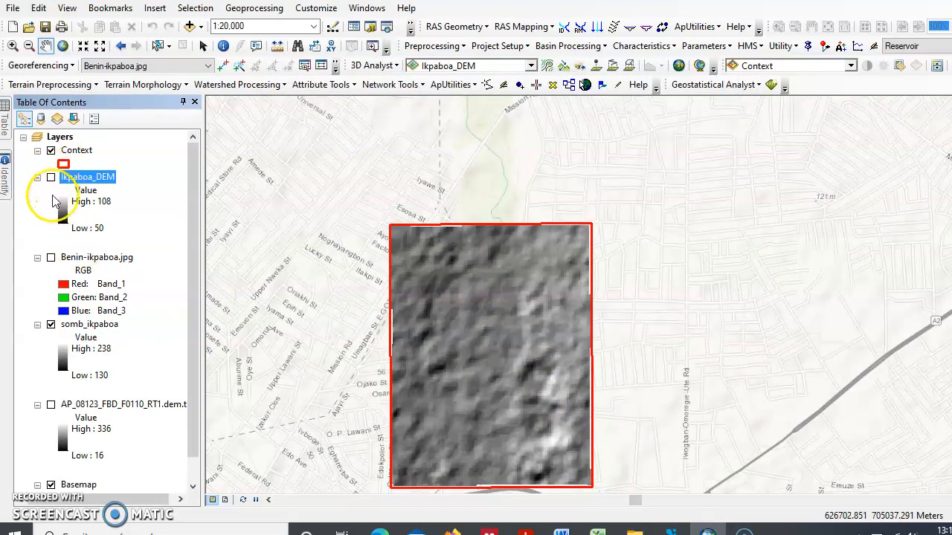
Hide the somb_ikpaboa hillshade, show the Benin-ikpaboa.jpg image, and briefly display the Ikpaboa_DEM raster over it.
click(52, 326)
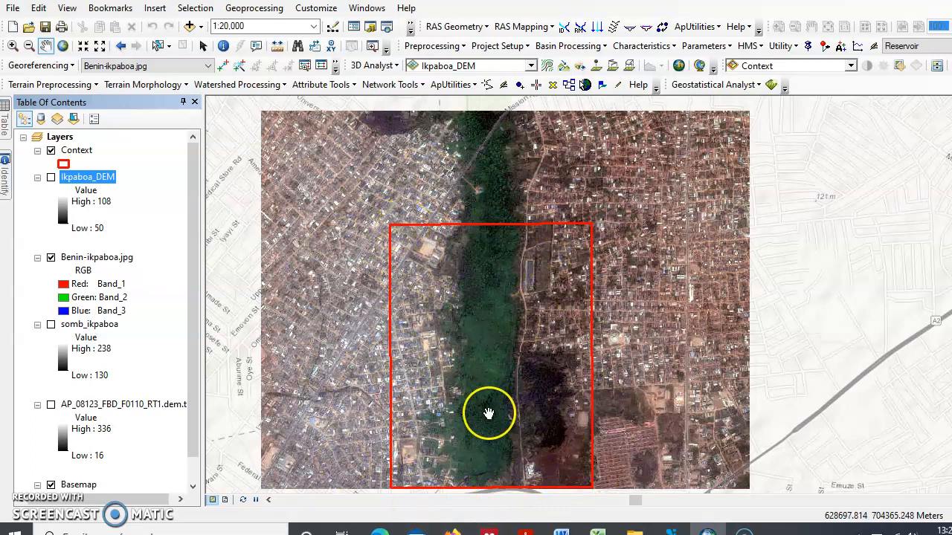
click(50, 177)
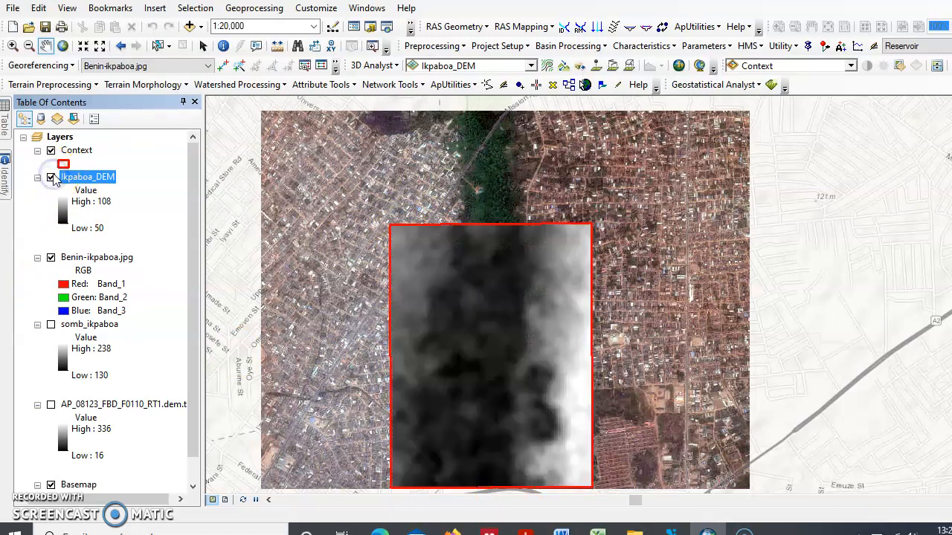
click(51, 177)
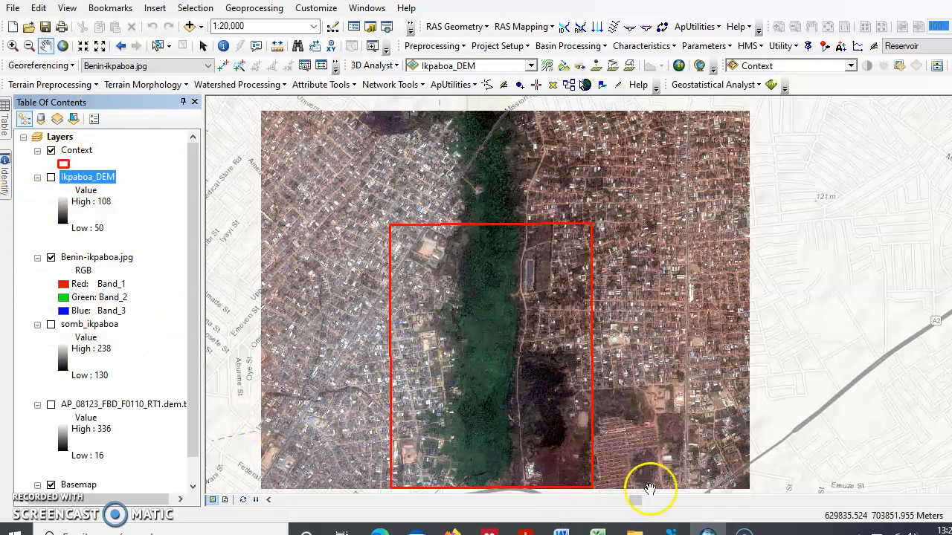
Switch to IBER and load Benin-ikpaboa.jpg from the Ilaboya-Nigeria folder as a fit-screen background image.
mouse_move(670, 528)
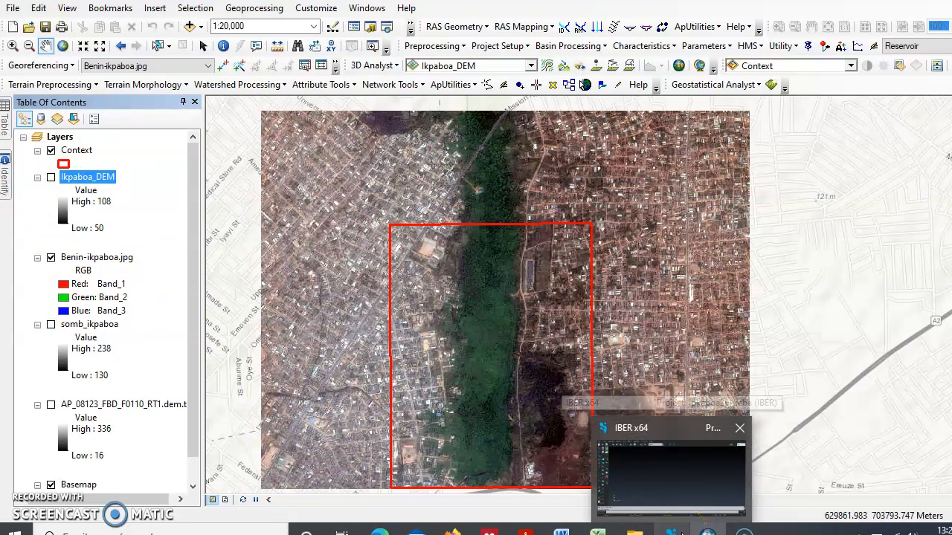
click(676, 529)
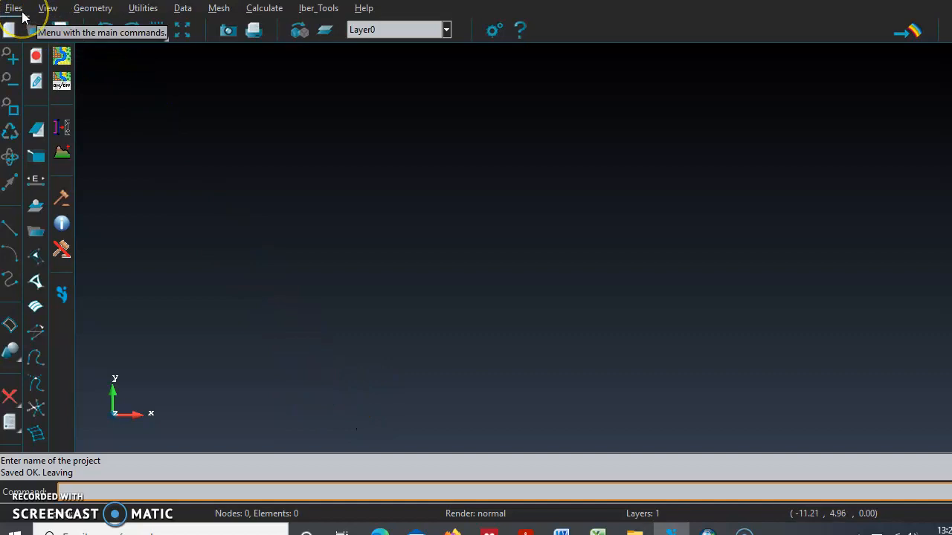
click(51, 11)
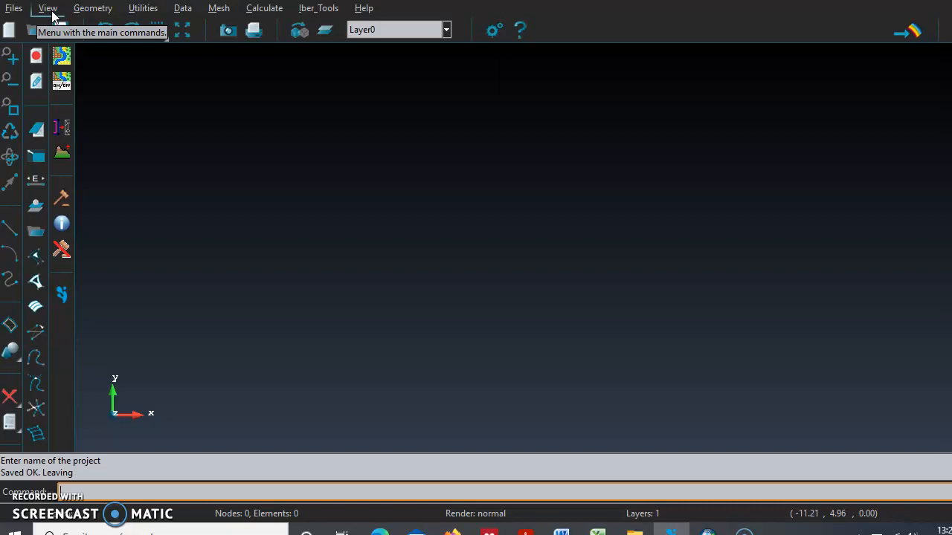
click(51, 11)
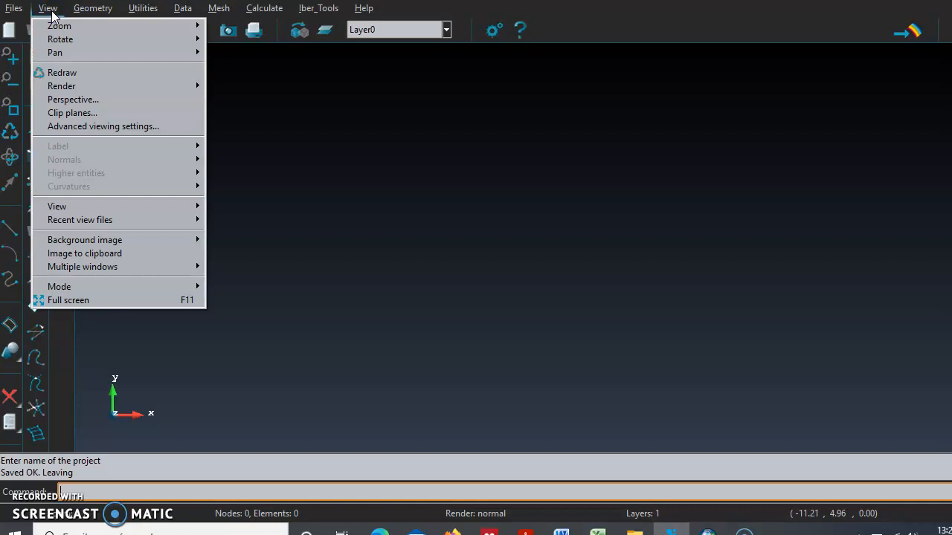
mouse_move(163, 248)
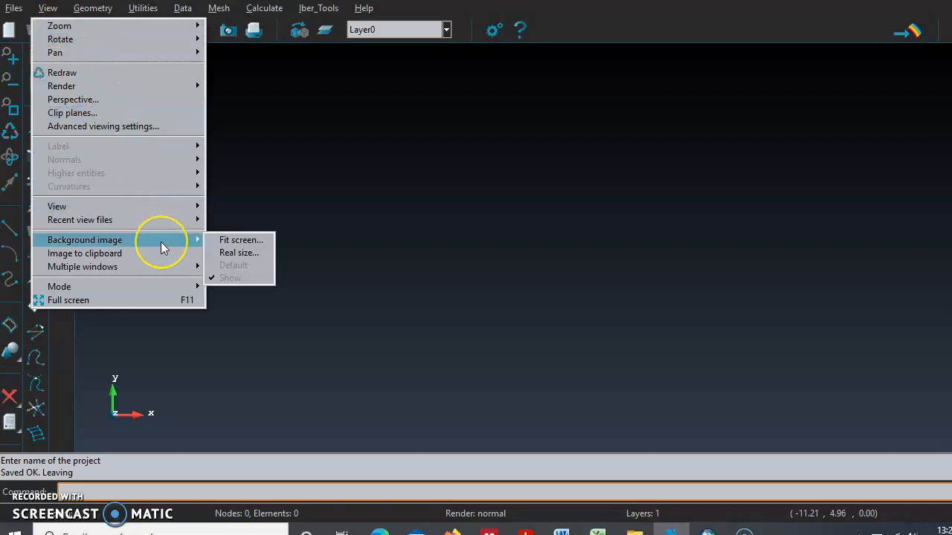
click(256, 242)
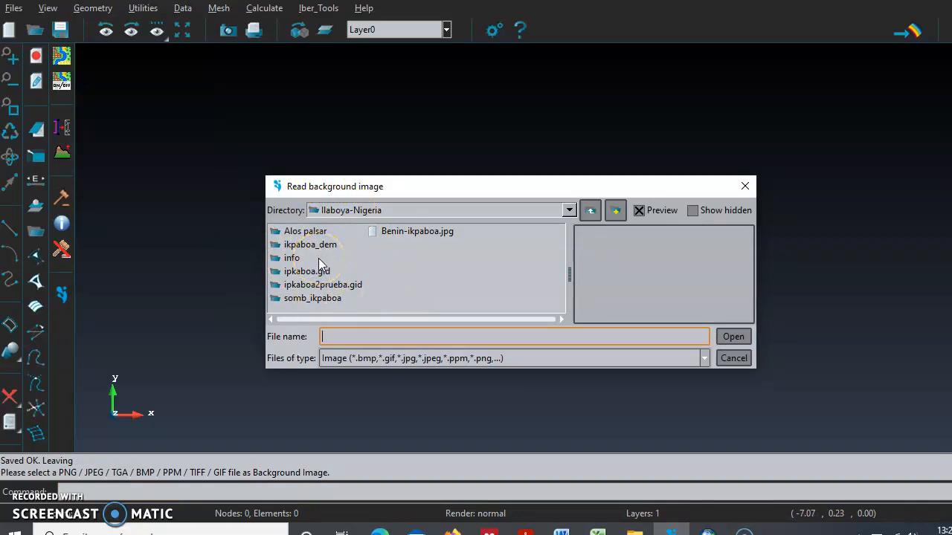
click(398, 233)
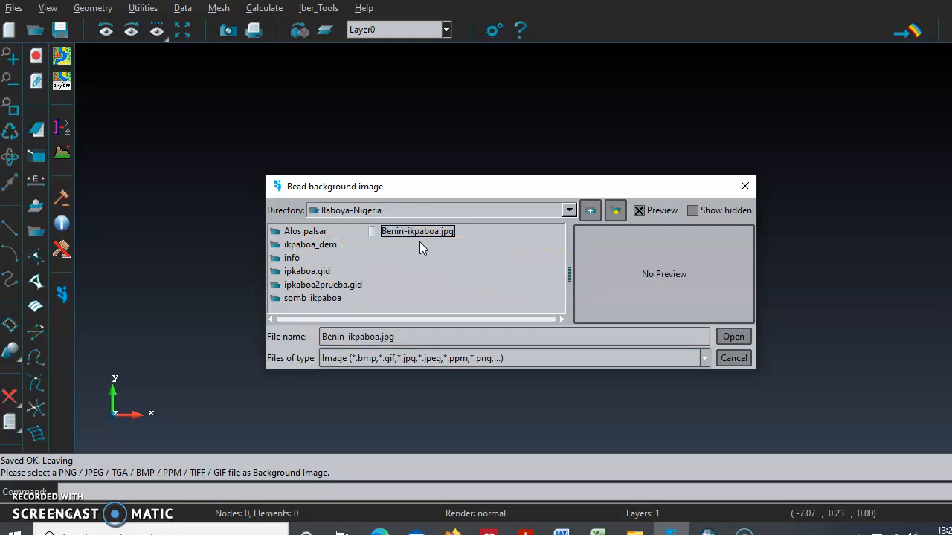
click(731, 338)
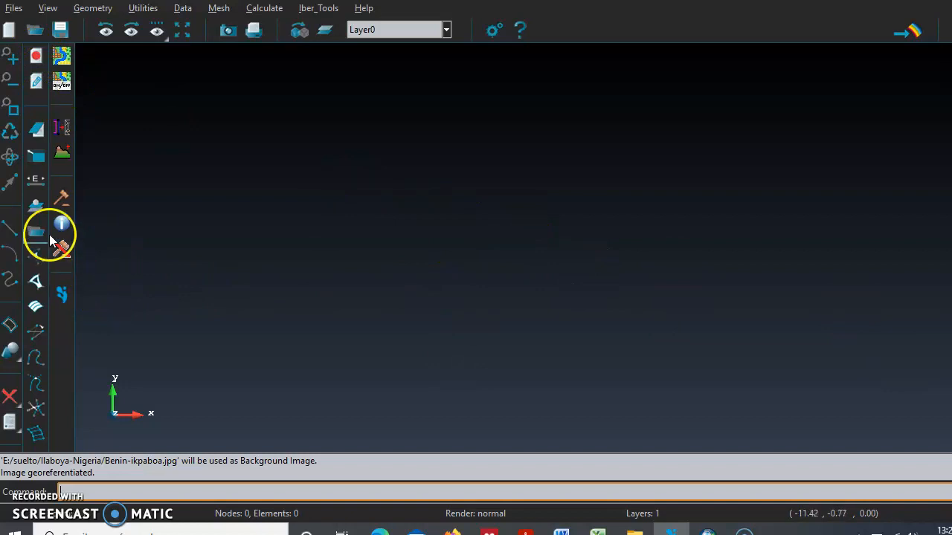
click(13, 112)
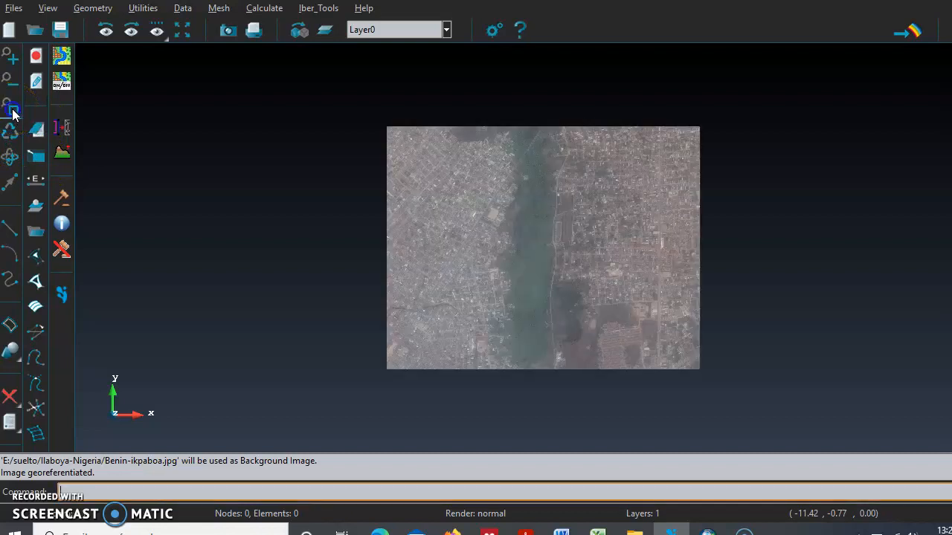
Examine the southern river reach on the georeferenced background image.
scroll(551, 325, up, 3)
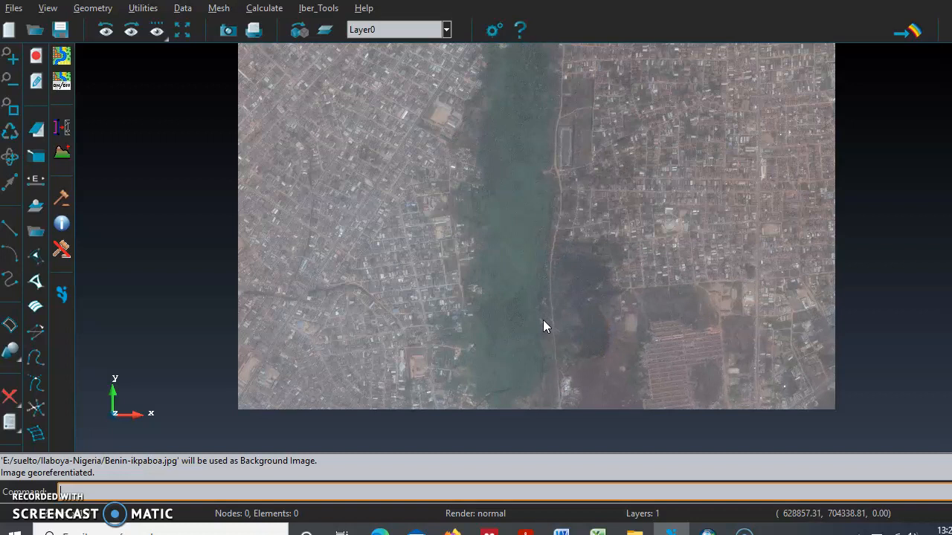
click(530, 235)
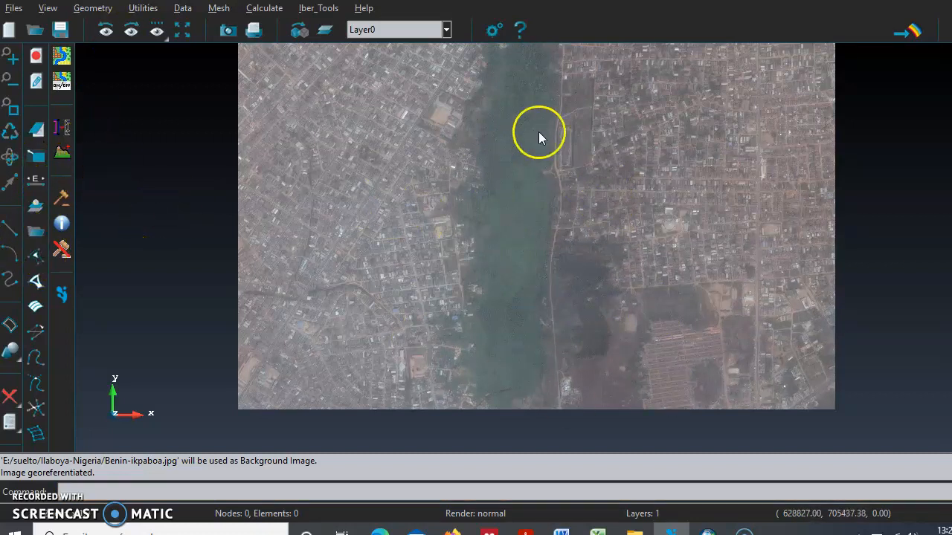
scroll(539, 135, down, 3)
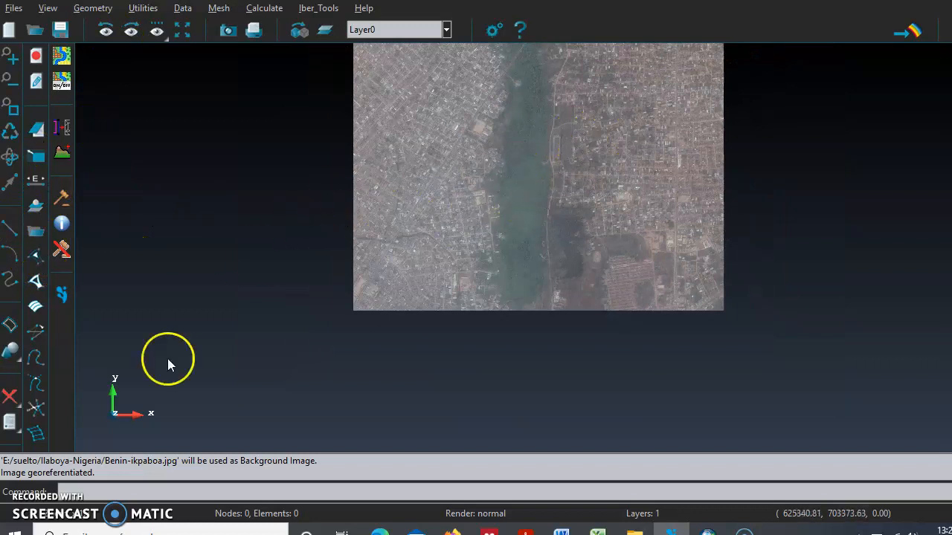
click(11, 105)
click(399, 297)
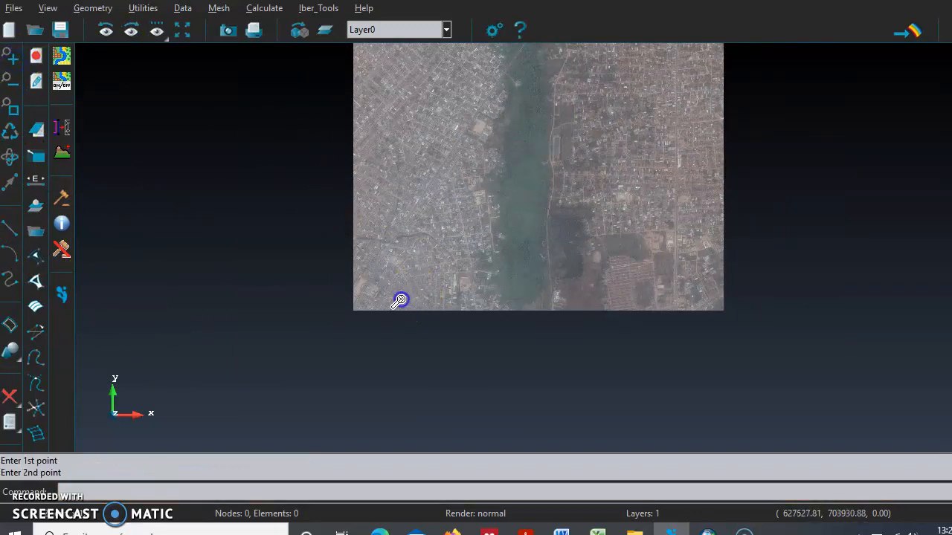
click(642, 174)
click(12, 104)
click(275, 398)
click(750, 169)
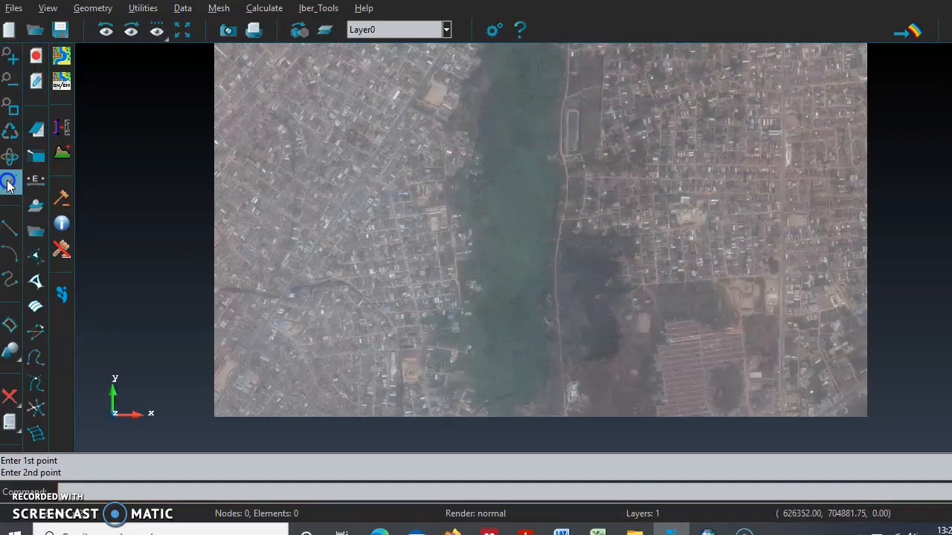
Examine the whole river corridor and the urban areas along both banks on the background image.
click(10, 183)
click(15, 183)
drag(577, 181, 442, 333)
drag(383, 160, 392, 267)
drag(332, 320, 23, 186)
drag(86, 218, 369, 231)
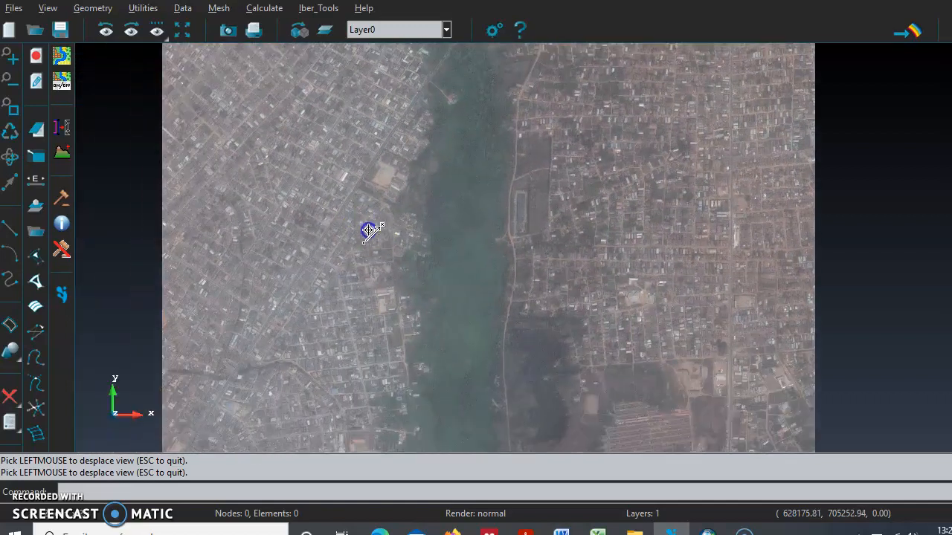
drag(406, 305, 457, 273)
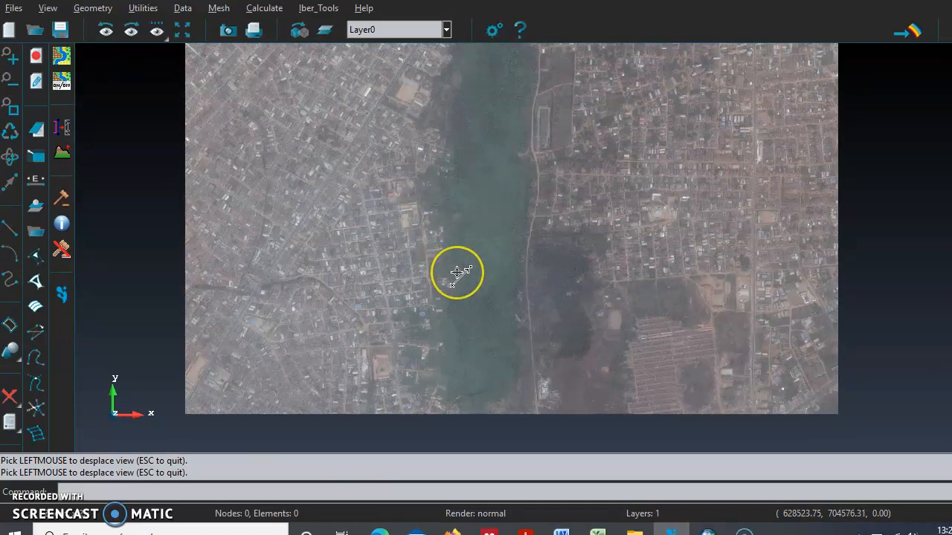
scroll(458, 273, down, 2)
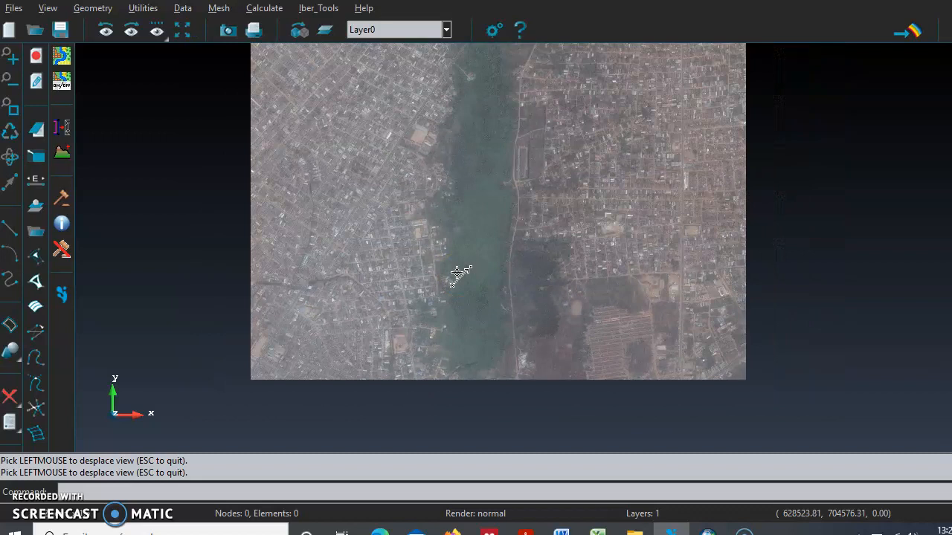
drag(502, 228, 503, 227)
scroll(502, 227, up, 1)
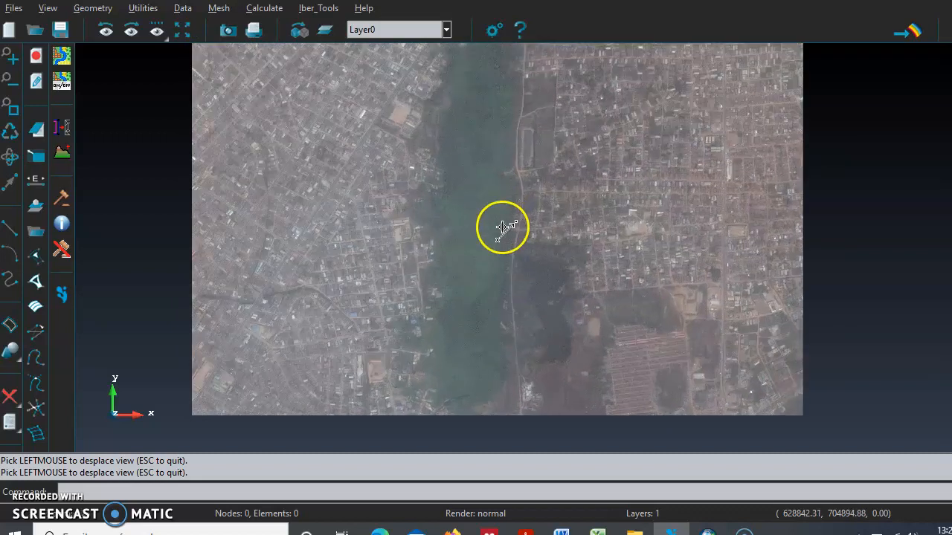
scroll(502, 228, down, 3)
drag(502, 228, 544, 134)
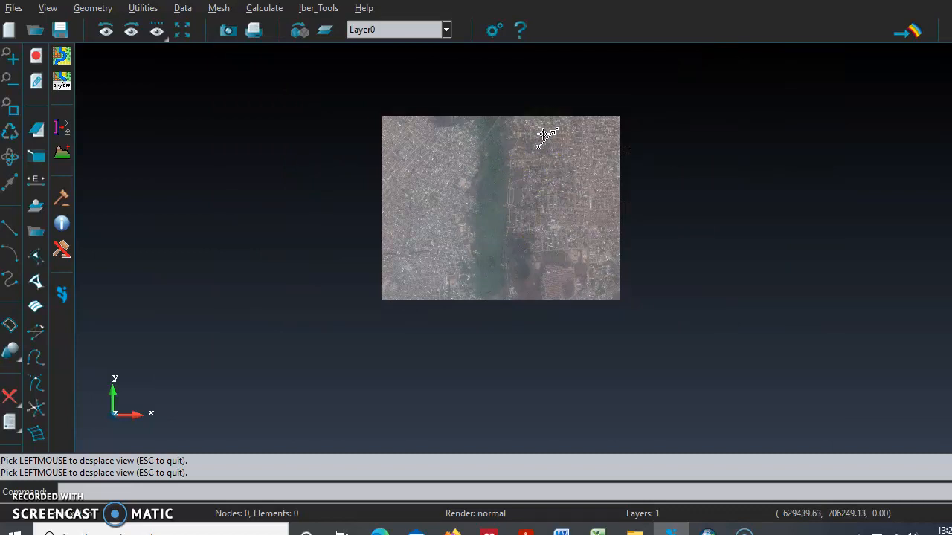
Inspect the street blocks northeast of the river and near the image's southwestern edge in close detail.
scroll(544, 134, up, 5)
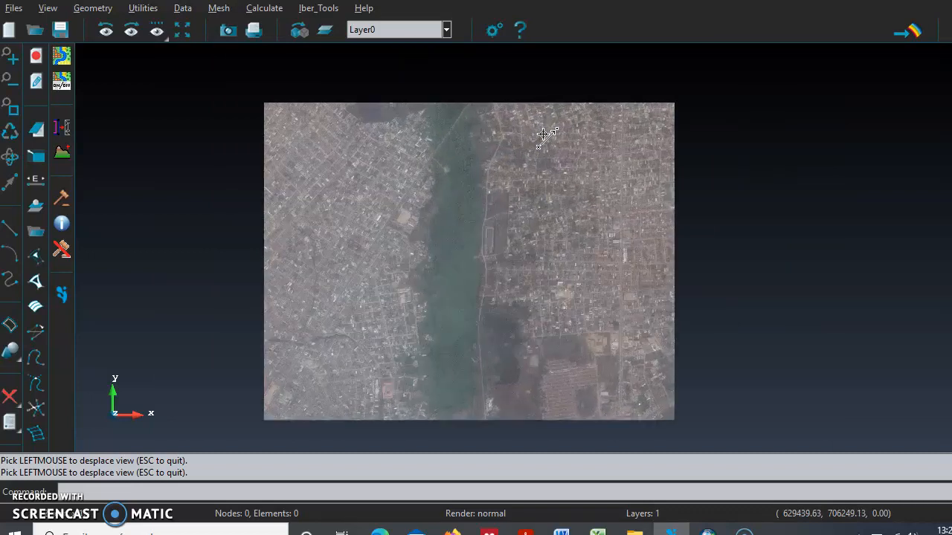
scroll(544, 134, up, 5)
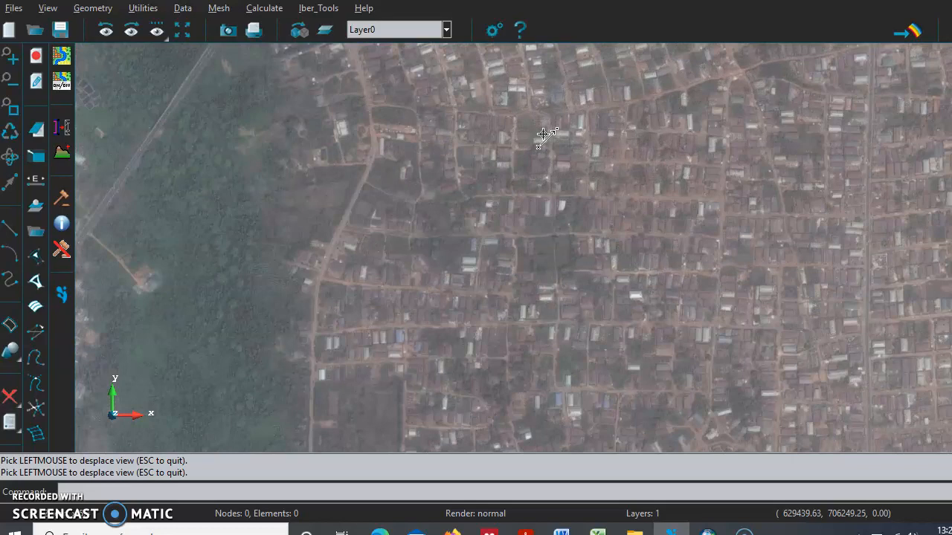
scroll(532, 195, down, 2)
scroll(540, 229, down, 5)
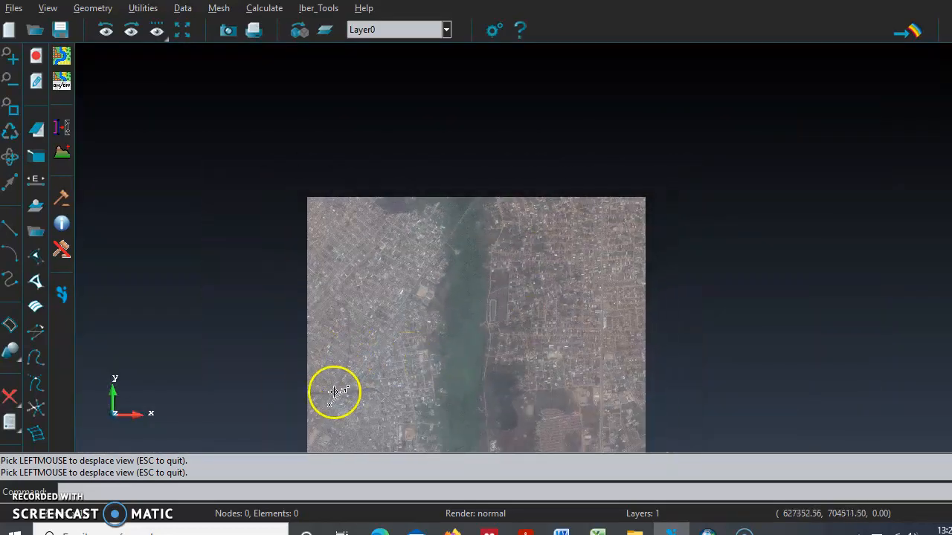
scroll(334, 393, up, 5)
scroll(334, 393, up, 4)
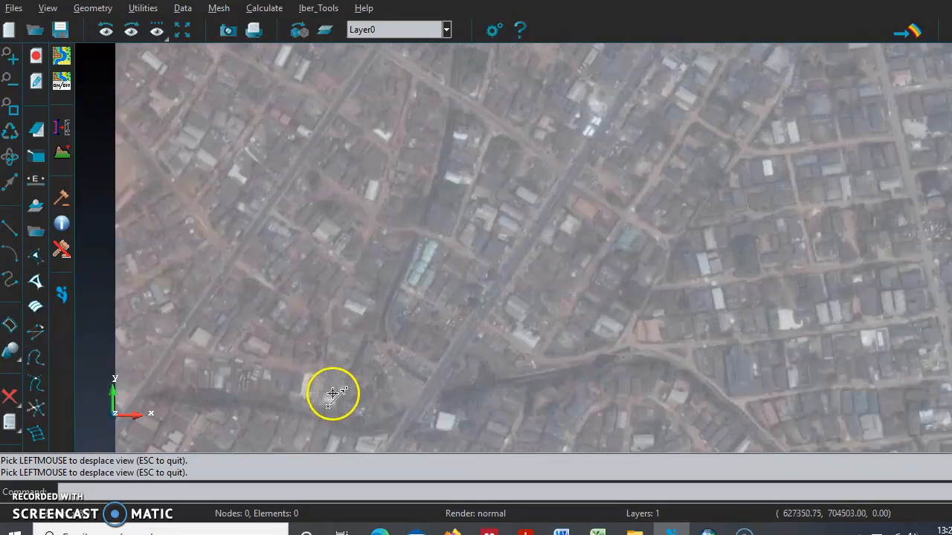
scroll(333, 394, down, 3)
scroll(333, 393, down, 5)
Examine the vegetated floodplain and the dark wooded patch along its eastern edge.
drag(574, 250, 506, 179)
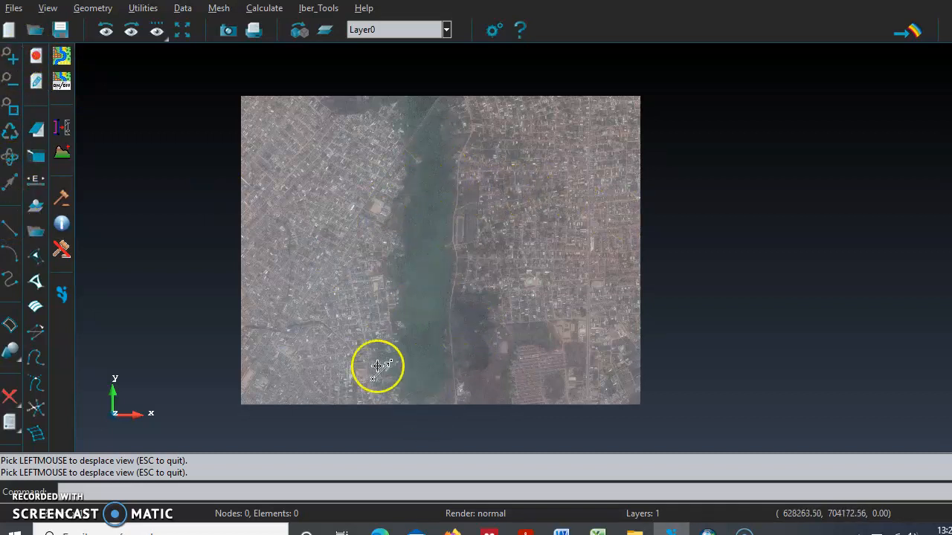
scroll(439, 319, down, 2)
scroll(438, 319, up, 8)
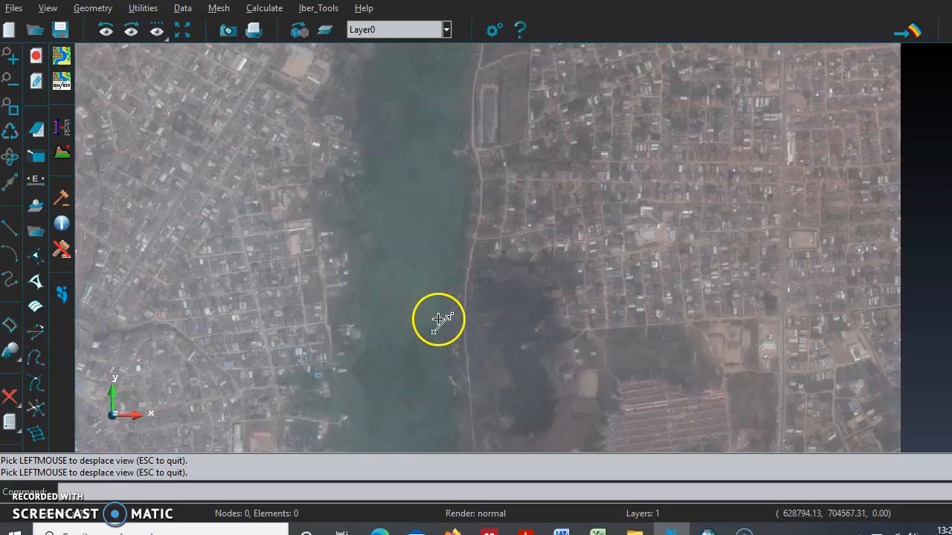
scroll(439, 320, up, 2)
scroll(439, 318, up, 1)
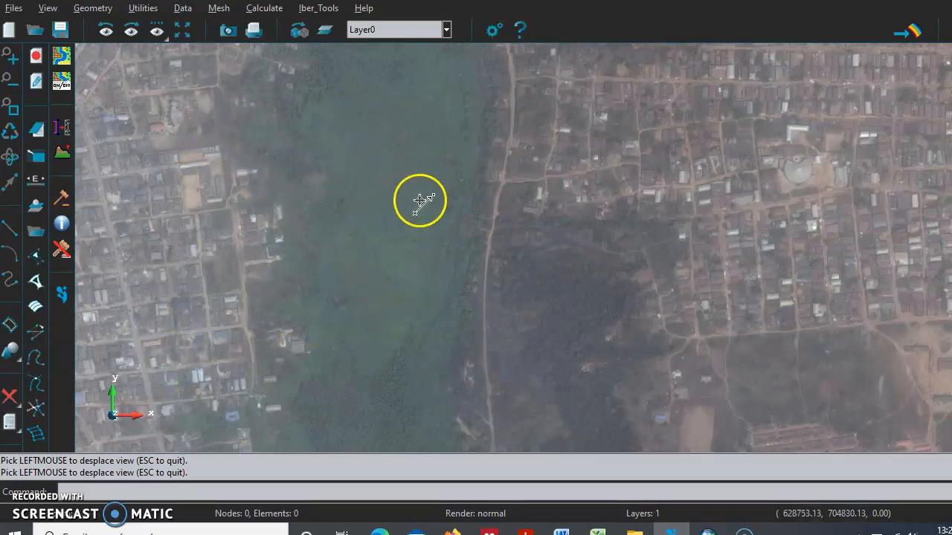
scroll(429, 290, down, 3)
mouse_move(471, 389)
mouse_down()
mouse_move(448, 249)
mouse_move(452, 372)
mouse_move(469, 372)
mouse_up()
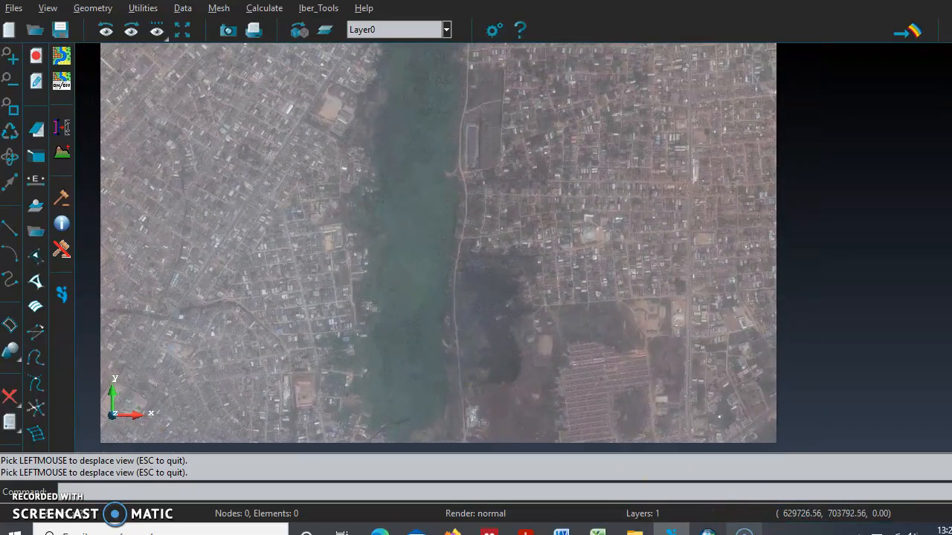
Switch to ArcMap to check the Context boundary around the river reach, and return to IBER.
click(708, 532)
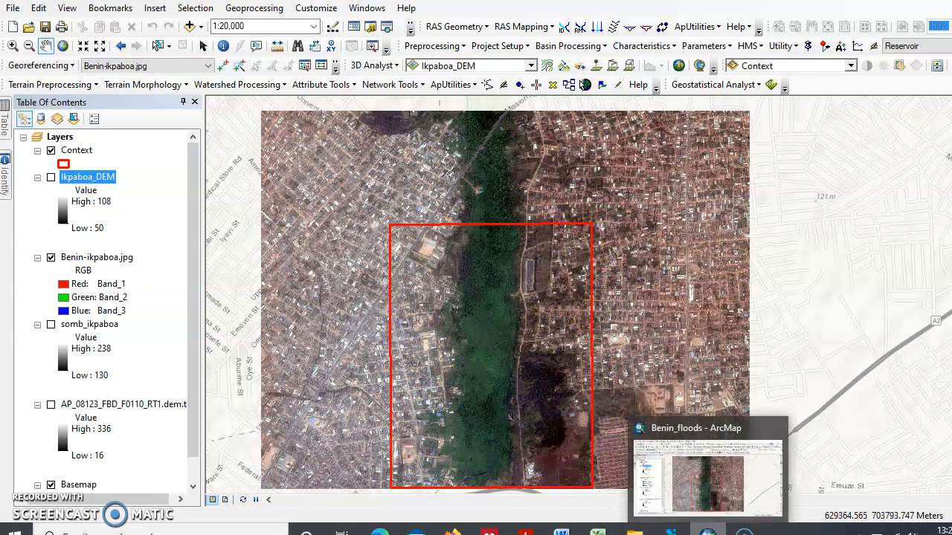
click(670, 530)
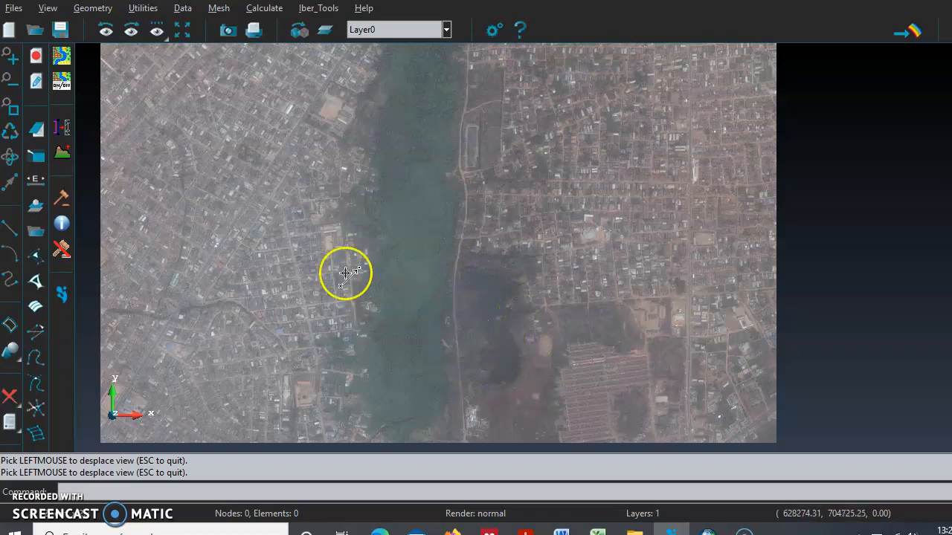
Begin a straight-line outline with a short segment across the channel west of the road junction, and turn it south along the east bank.
click(93, 9)
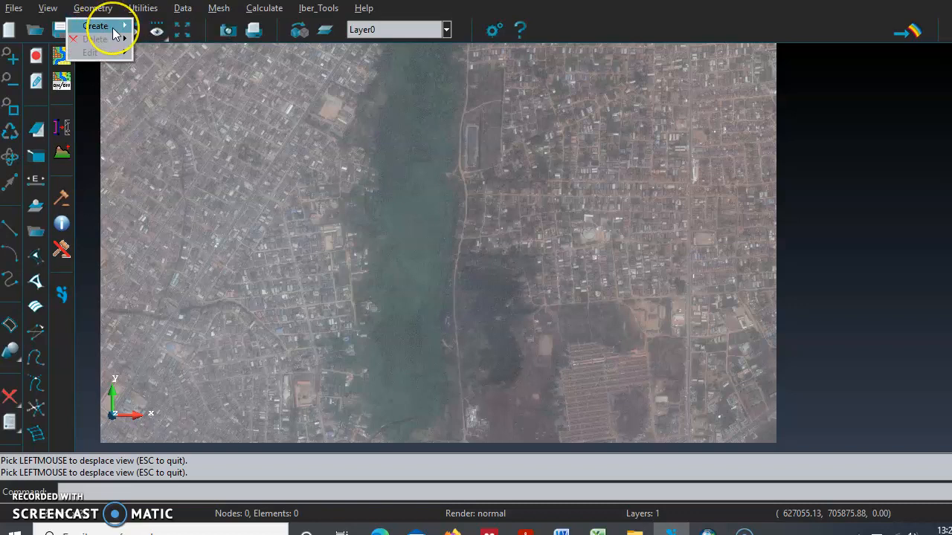
click(111, 28)
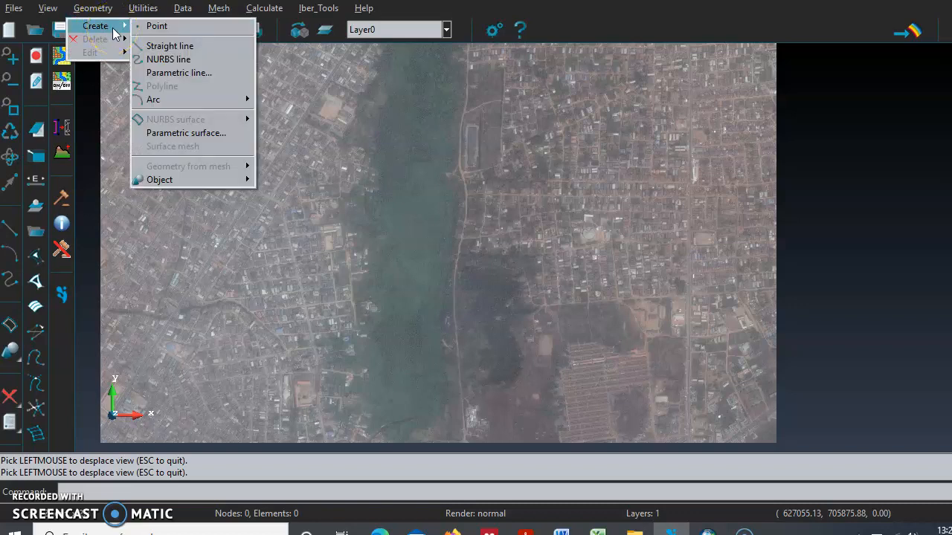
click(185, 54)
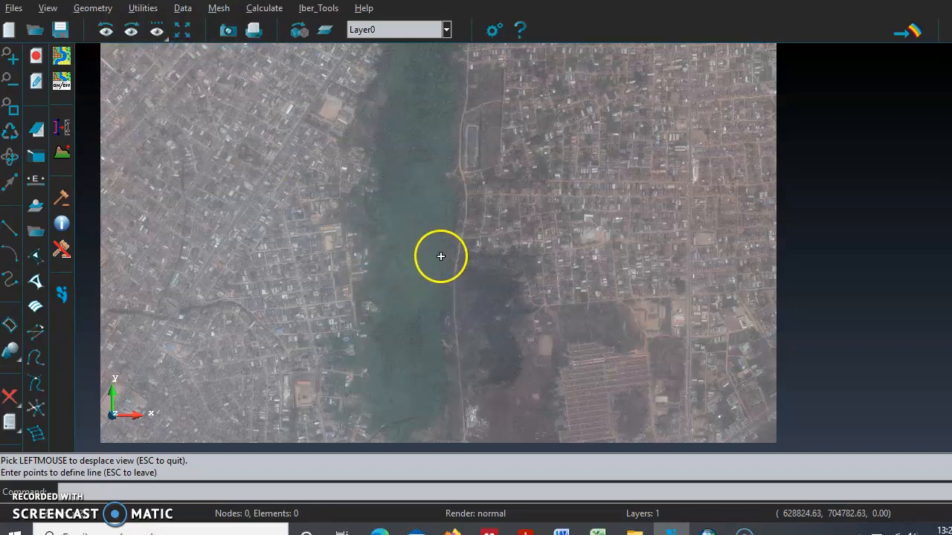
scroll(440, 256, up, 5)
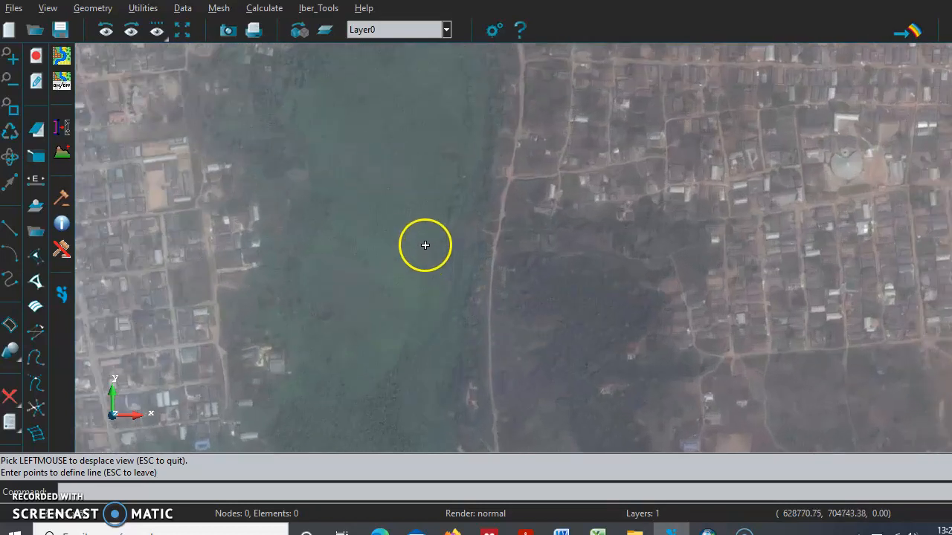
scroll(471, 179, up, 1)
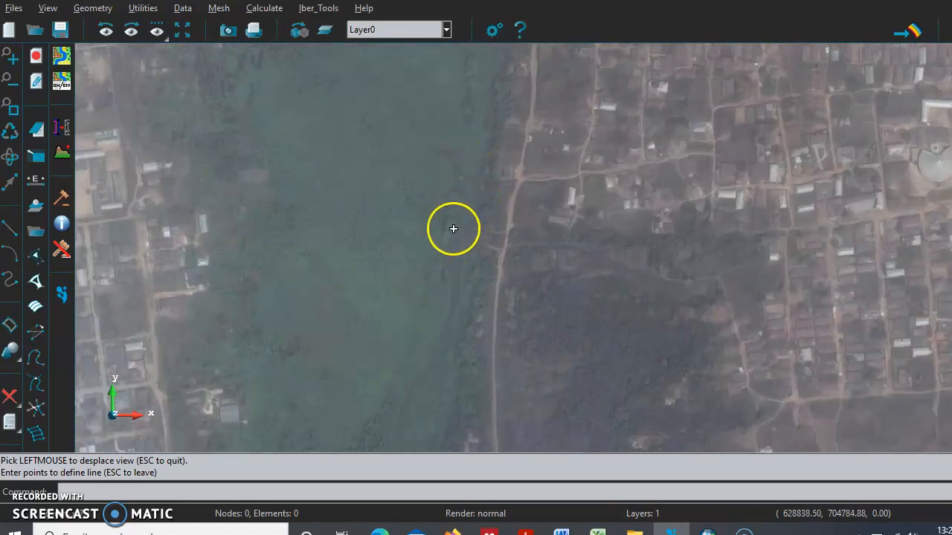
click(471, 173)
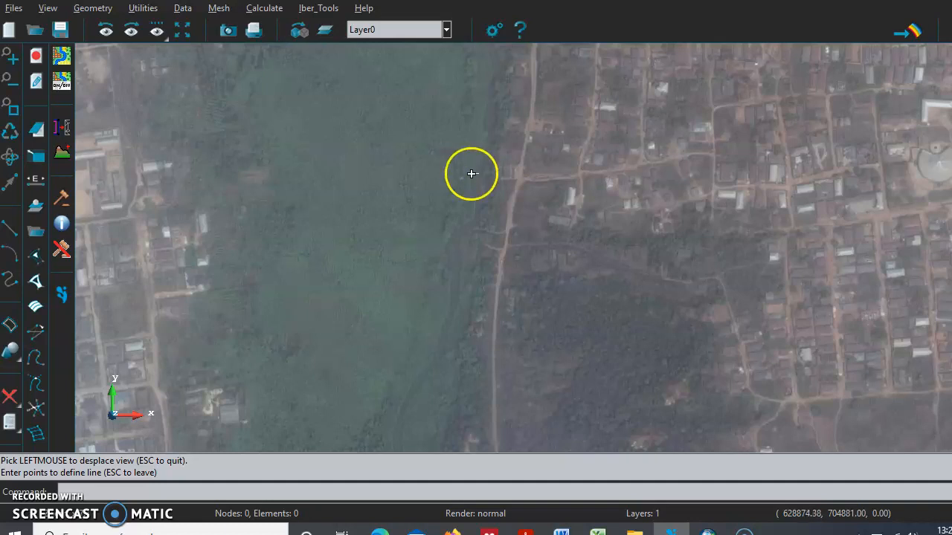
click(483, 174)
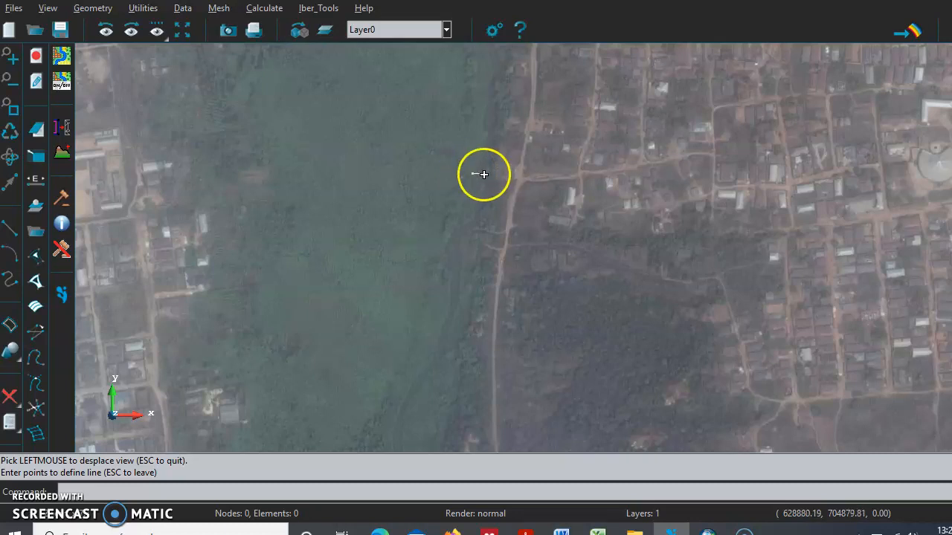
click(483, 174)
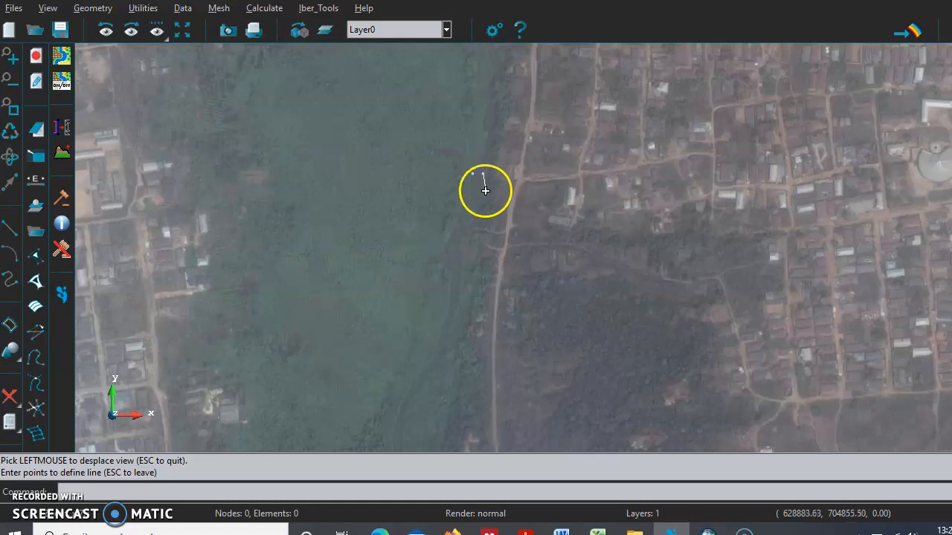
click(482, 179)
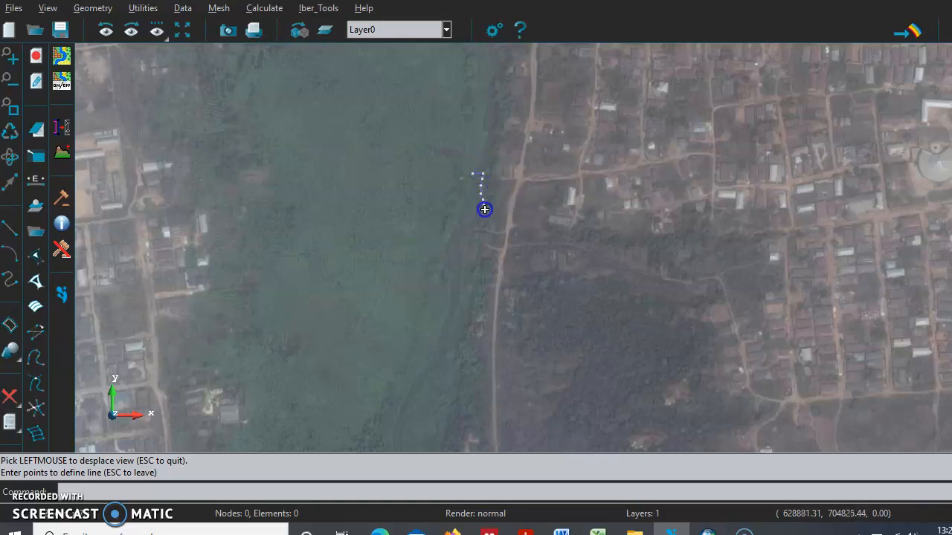
Trace the river's east bank south-southwest with connected line points, passing west of the dark wooded patch.
click(473, 233)
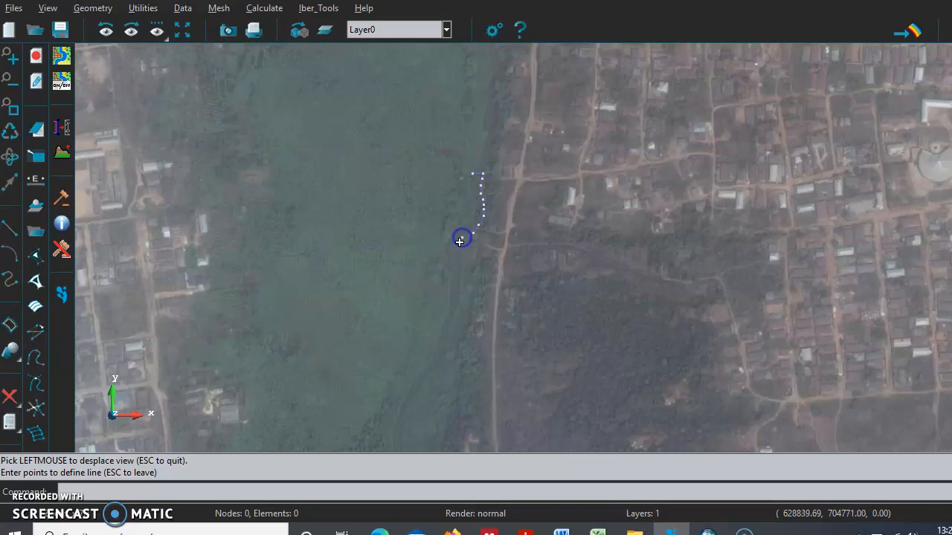
click(457, 250)
click(460, 259)
click(460, 264)
click(460, 281)
click(453, 307)
click(451, 319)
click(445, 343)
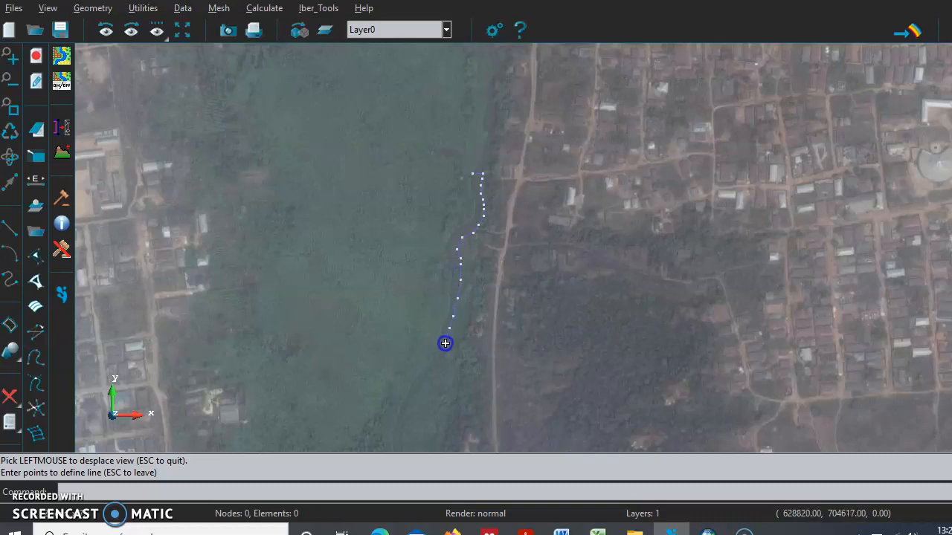
click(415, 391)
click(407, 404)
click(402, 419)
click(402, 432)
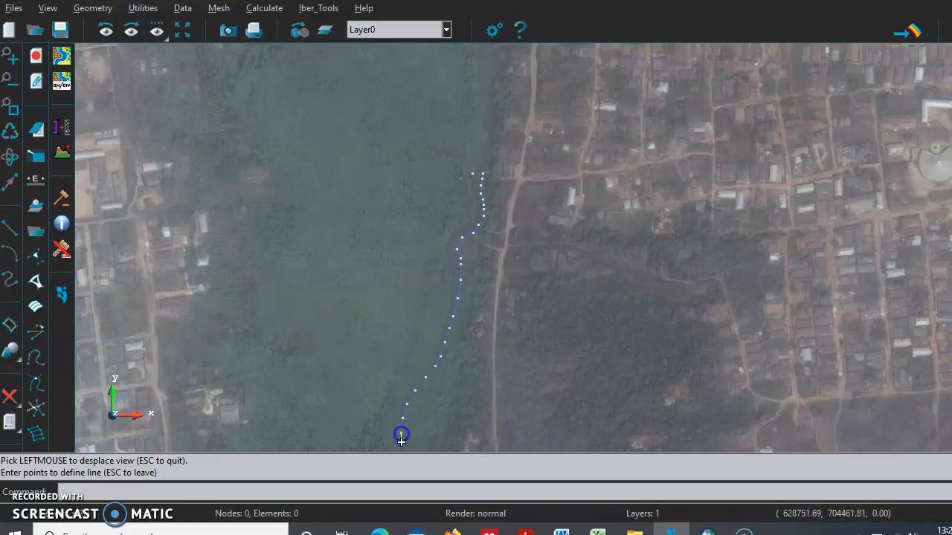
Continue the east bank line around the bend that swings toward the dirt road and back southwest.
scroll(401, 428, down, 5)
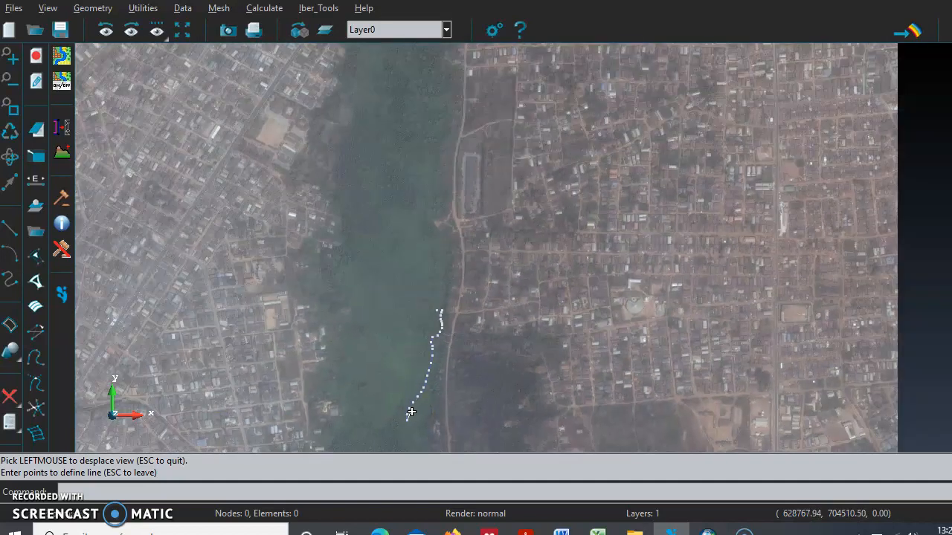
scroll(401, 424, down, 5)
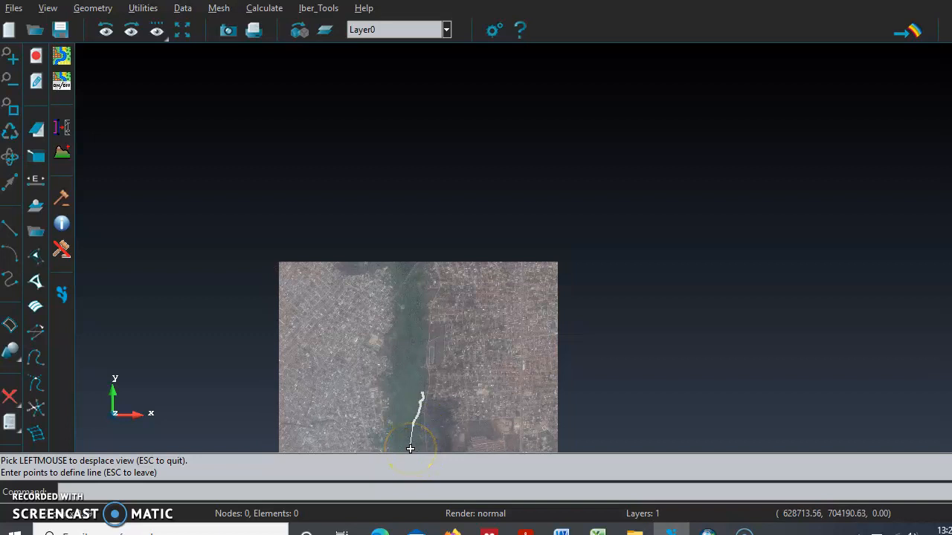
scroll(410, 447, up, 6)
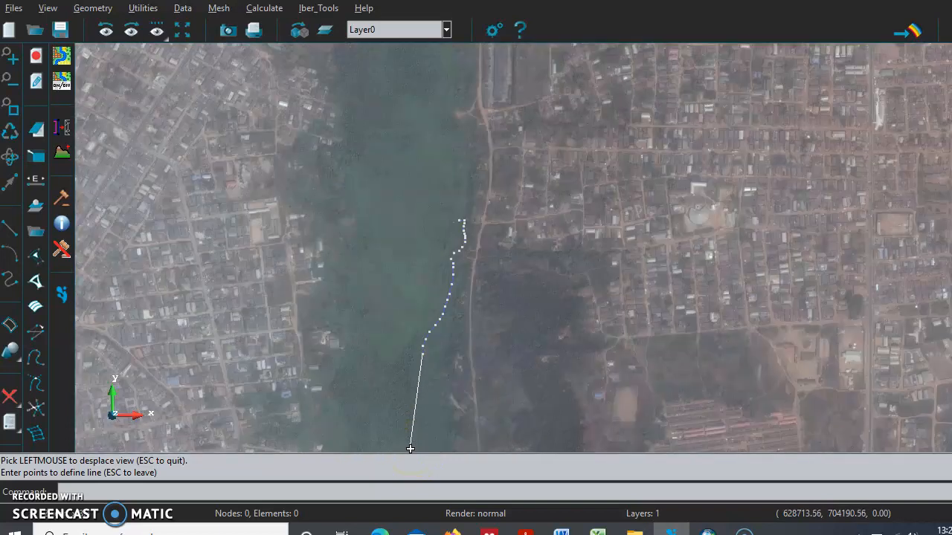
scroll(410, 441, up, 1)
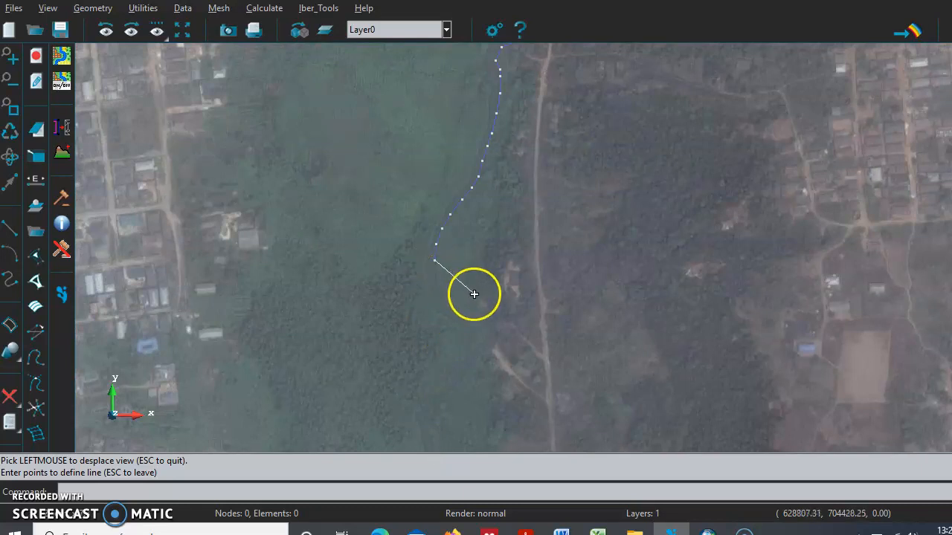
click(437, 273)
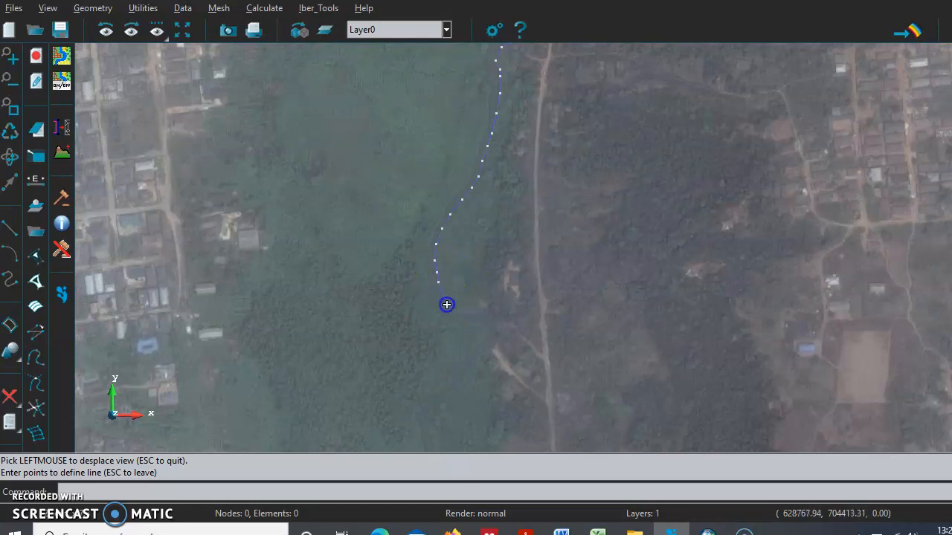
click(484, 308)
click(498, 337)
click(457, 378)
click(438, 399)
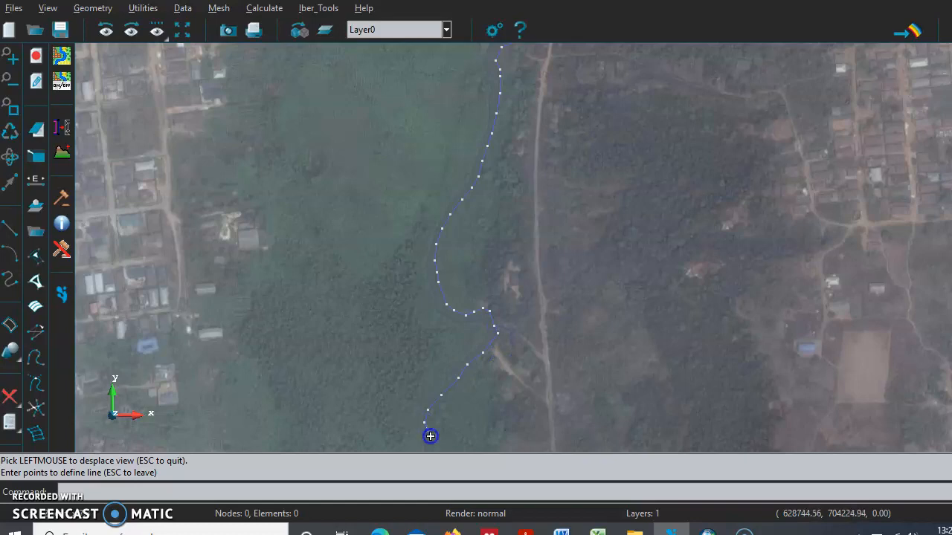
Extend the east bank line south through the tight meanders in the lower floodplain.
scroll(433, 438, down, 5)
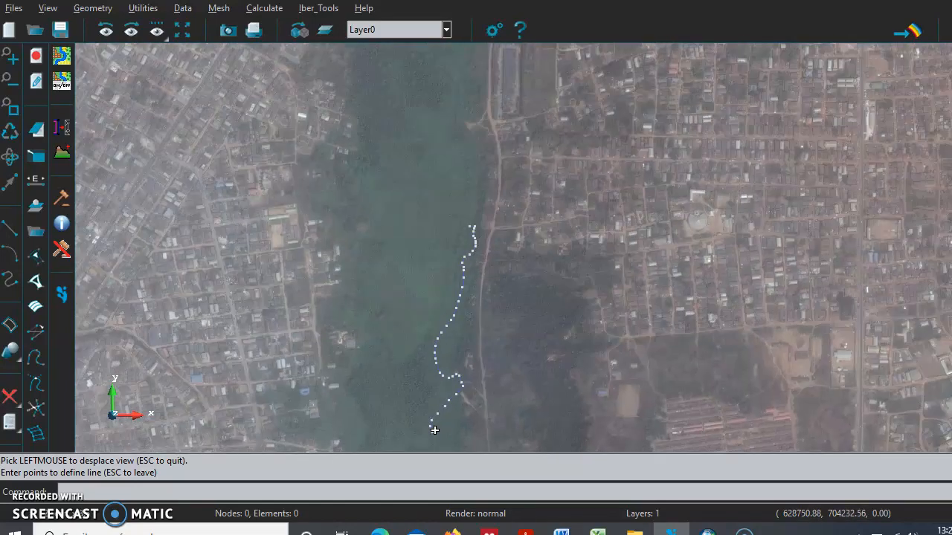
click(425, 446)
scroll(424, 446, down, 3)
scroll(424, 446, up, 4)
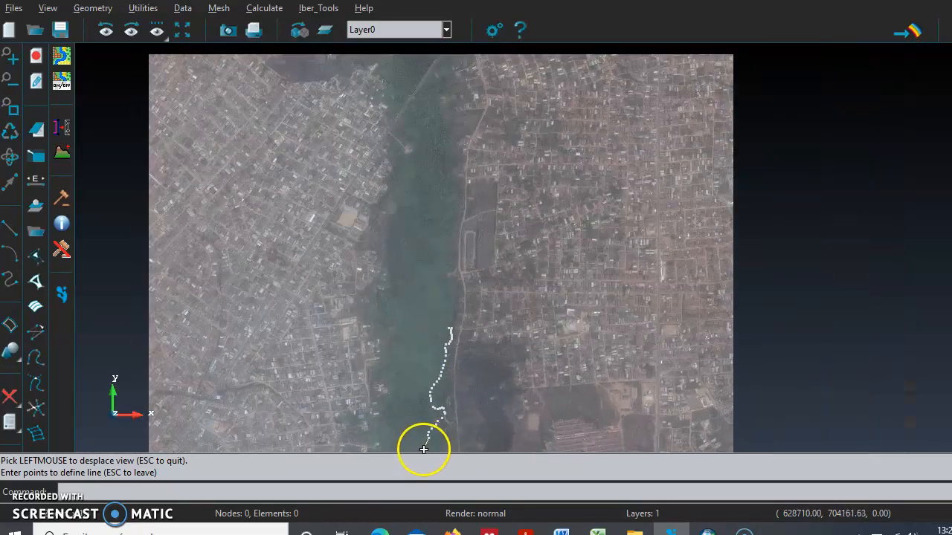
scroll(424, 446, down, 5)
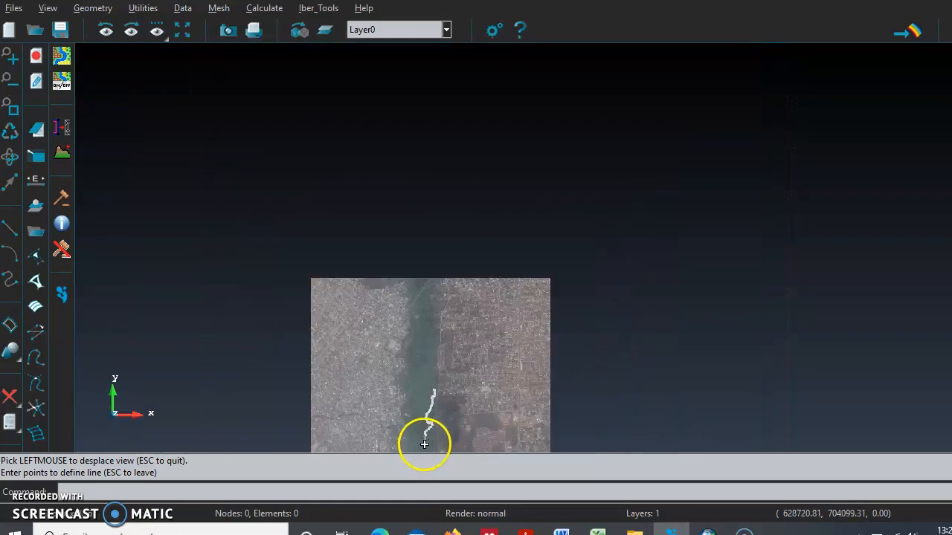
scroll(428, 447, down, 4)
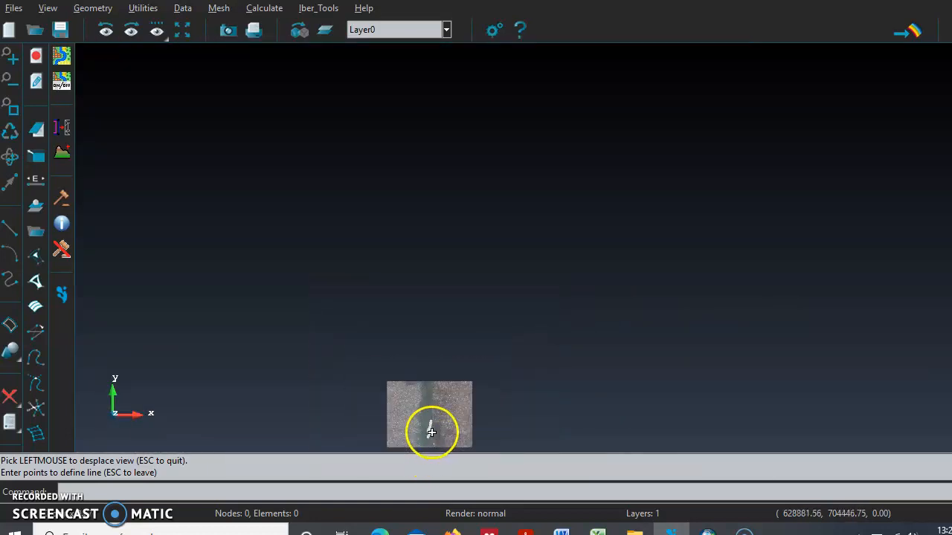
scroll(431, 444, up, 8)
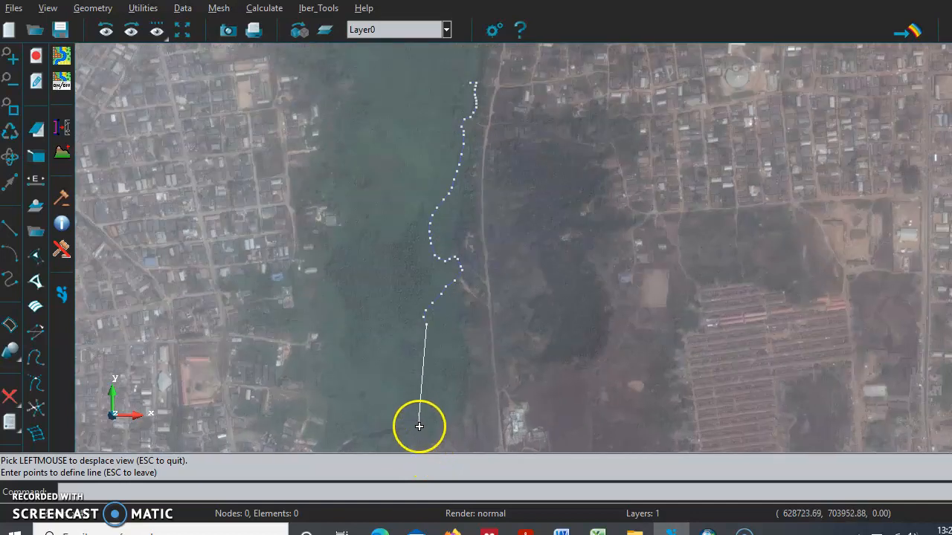
scroll(419, 426, up, 2)
click(430, 307)
click(382, 337)
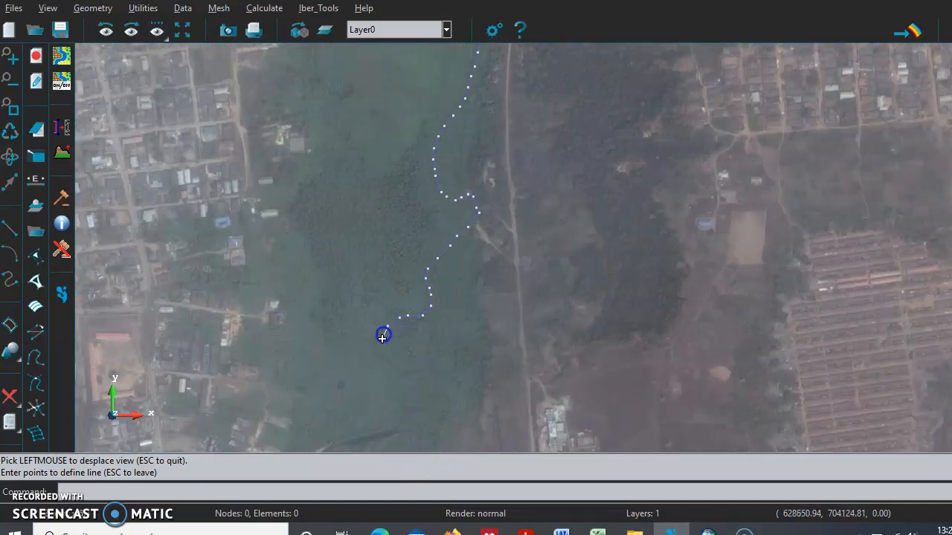
click(416, 366)
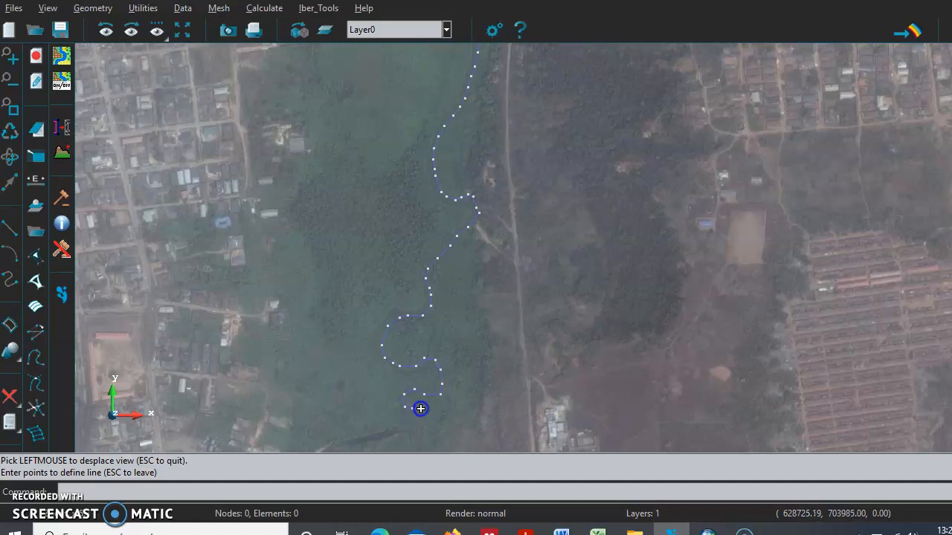
Outline the channel's southern end with its southwest branch, and turn back north along the opposite bank, creating a new unjoined point.
click(418, 448)
click(389, 435)
click(369, 442)
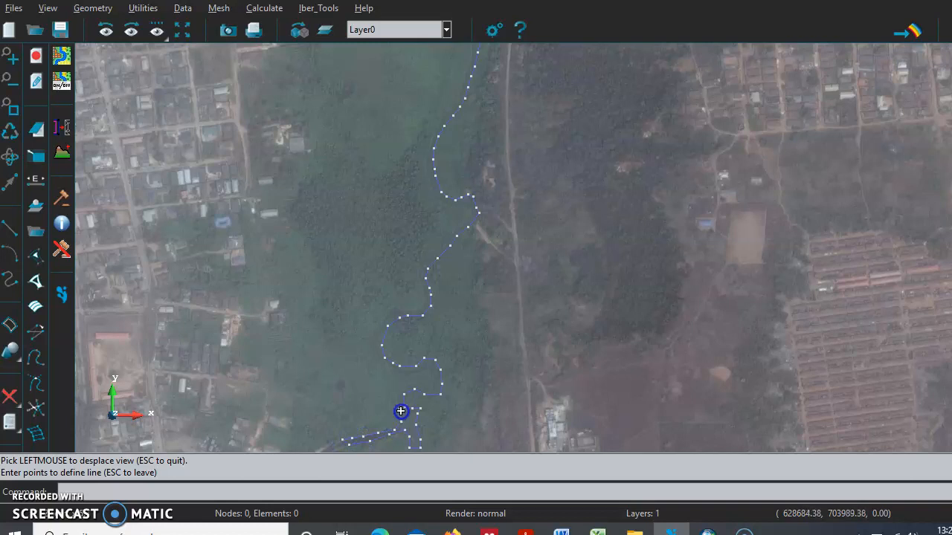
click(420, 378)
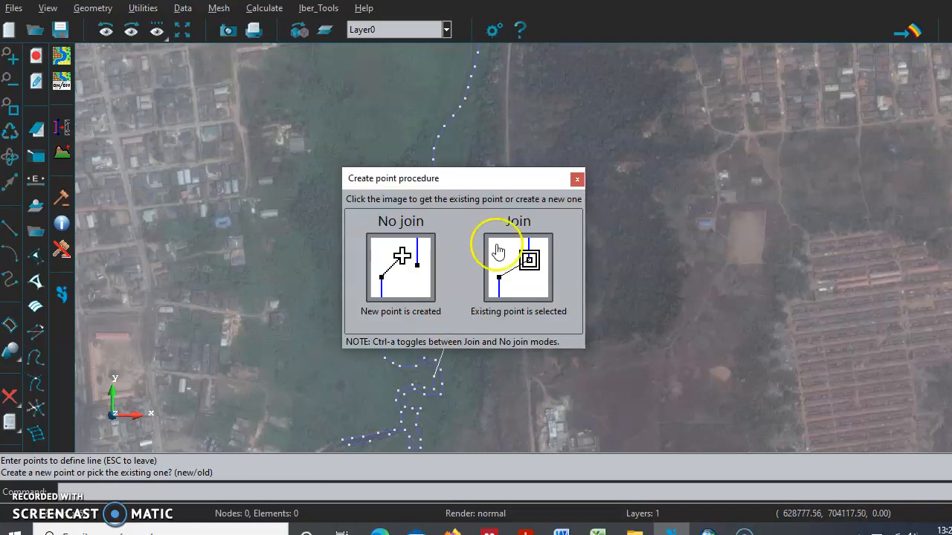
click(403, 258)
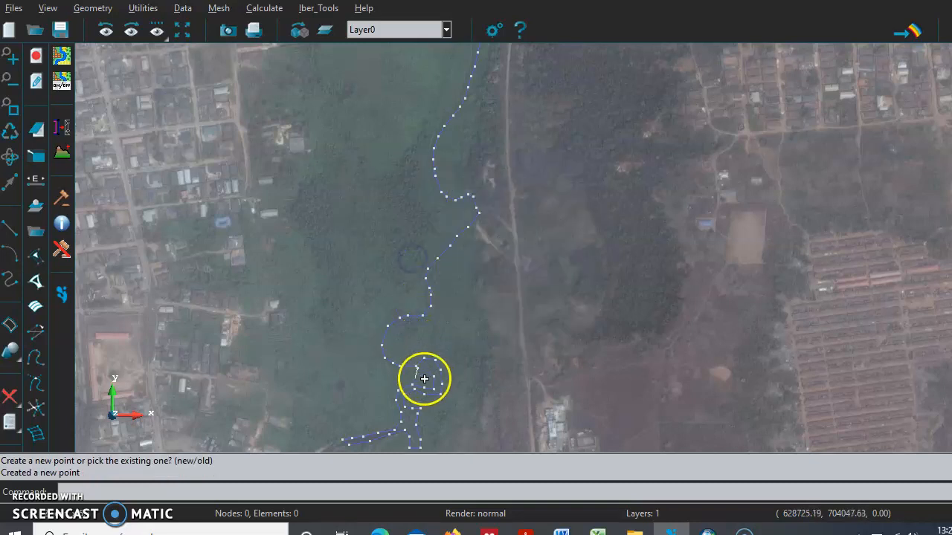
Trace the west bank northward around the lower meander, parallel to the east bank line, up to the bend near the dirt road.
click(400, 375)
click(378, 358)
click(382, 313)
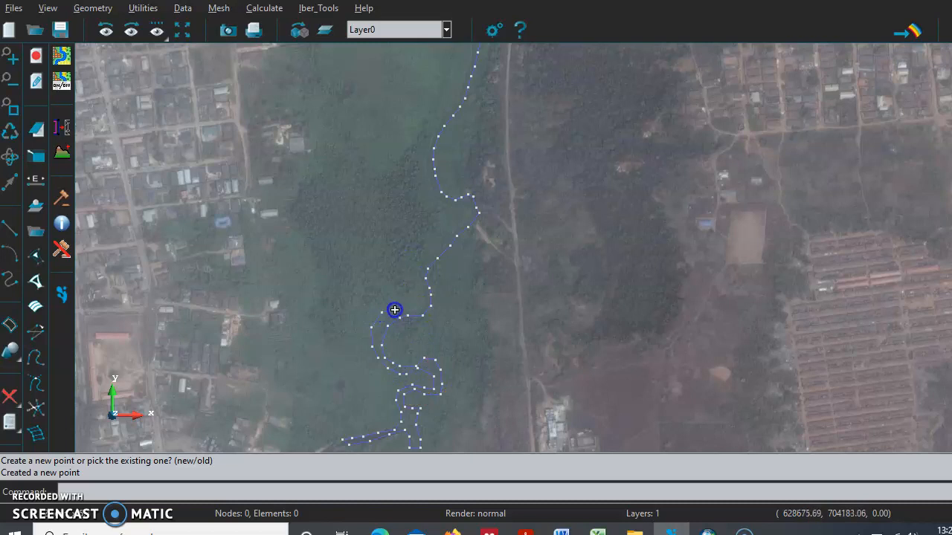
click(438, 242)
click(450, 229)
click(462, 221)
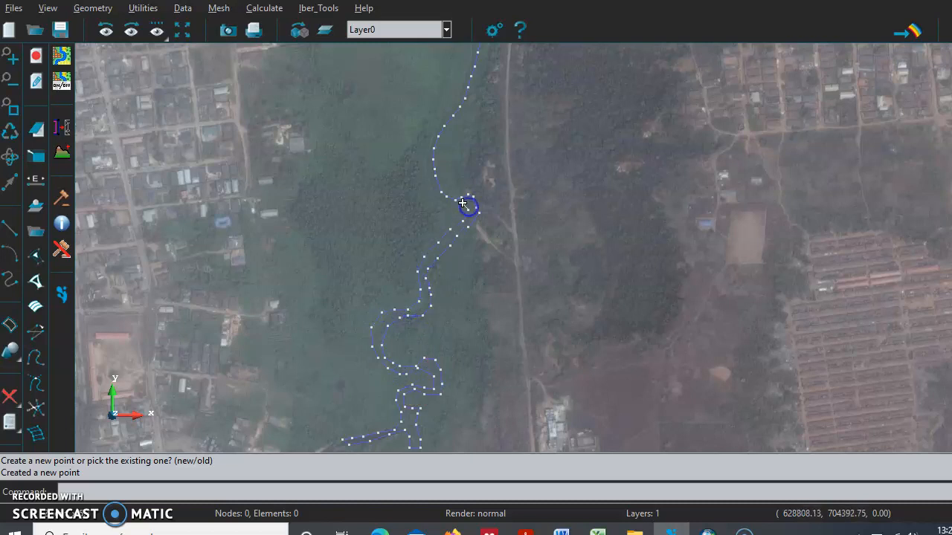
Carry the west bank line around the middle bend and north-northeast alongside the east bank points.
click(432, 206)
click(421, 159)
click(435, 126)
click(455, 91)
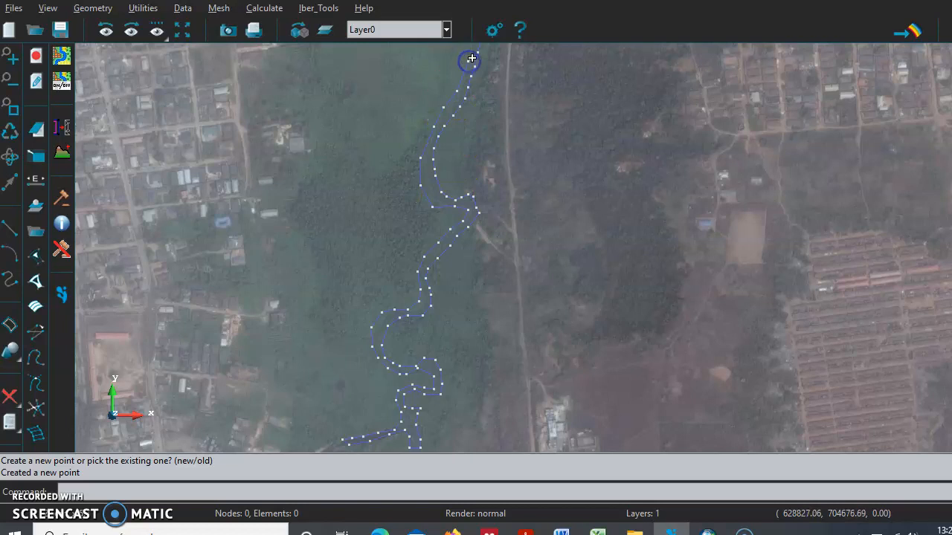
Extend the west bank line north alongside the east bank points toward the upper bend.
scroll(501, 85, down, 5)
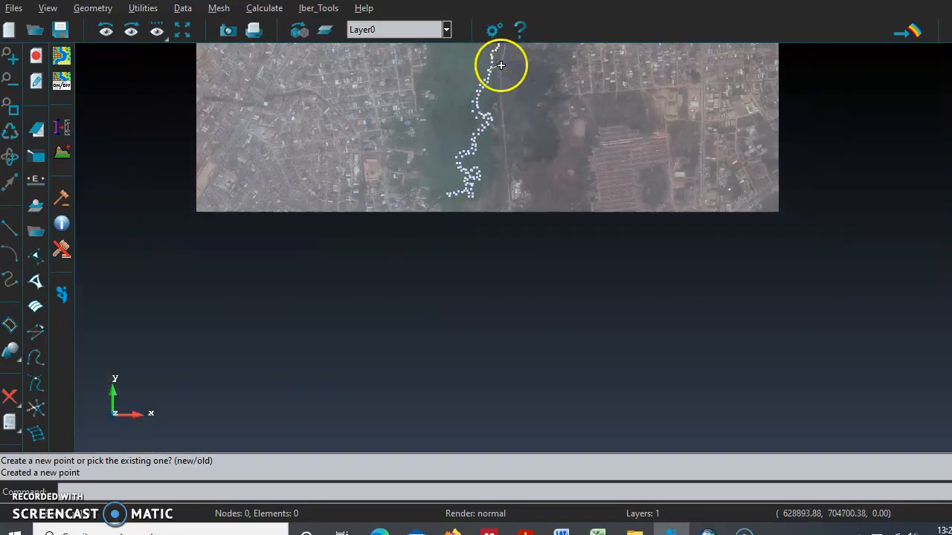
scroll(501, 65, down, 3)
scroll(506, 46, up, 2)
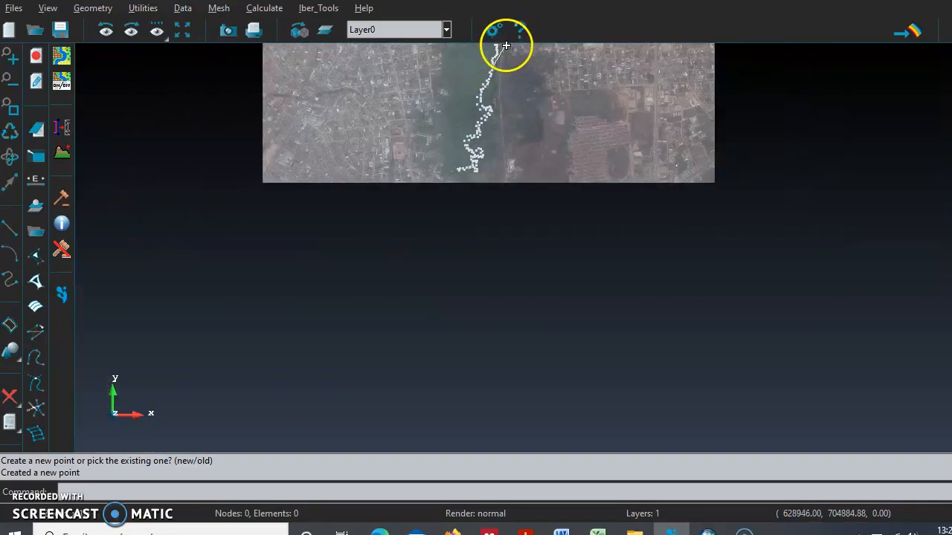
scroll(506, 46, up, 5)
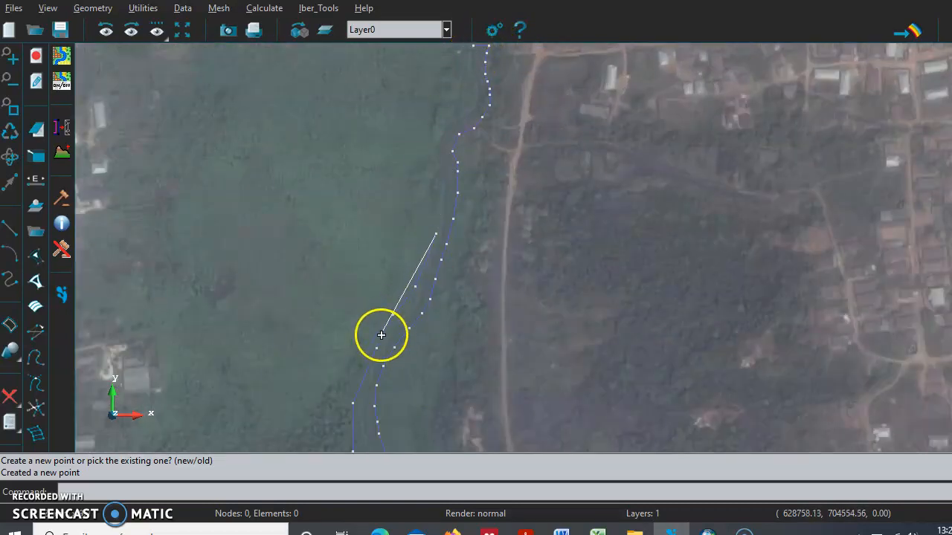
click(444, 210)
click(444, 187)
click(441, 156)
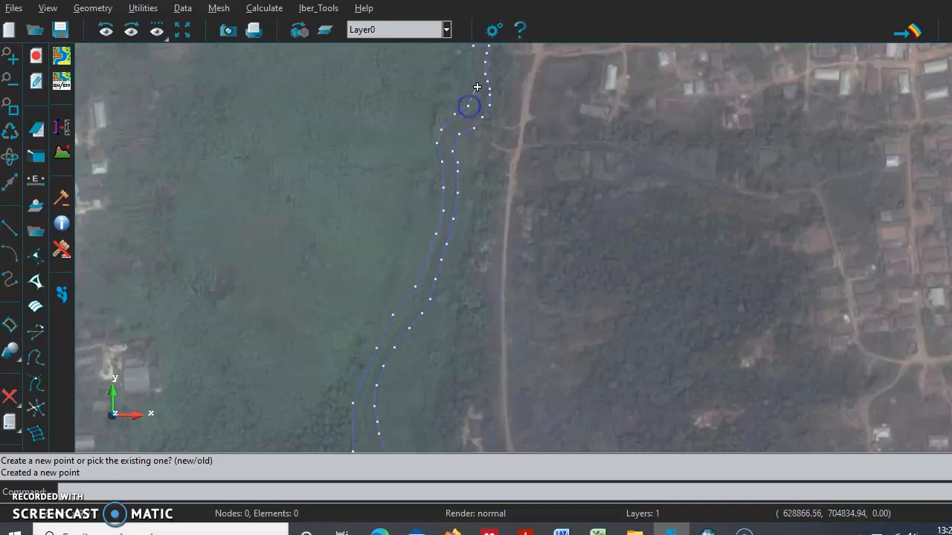
Trace the west bank to the channel's north end, join it to the existing end point to close the outline, and finish the line.
scroll(473, 63, down, 3)
scroll(471, 52, up, 5)
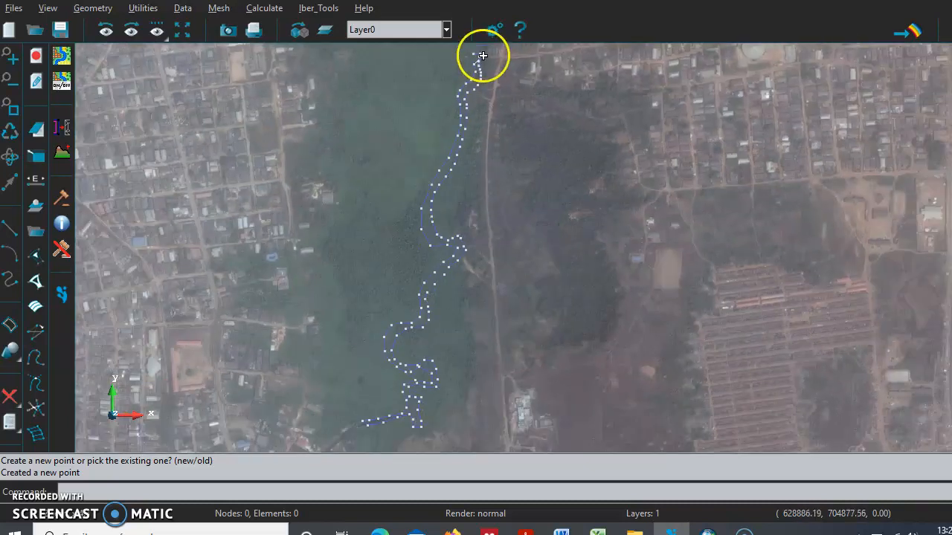
scroll(470, 48, up, 2)
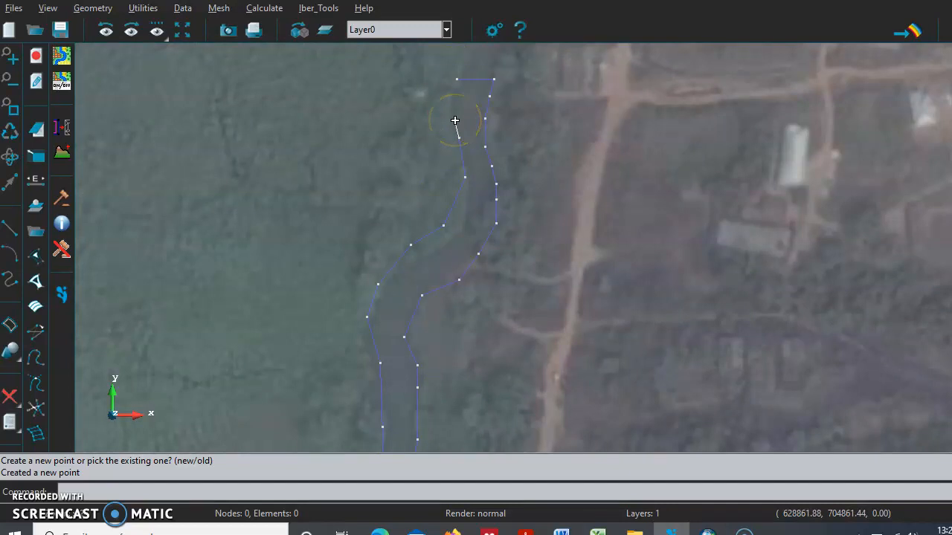
click(456, 78)
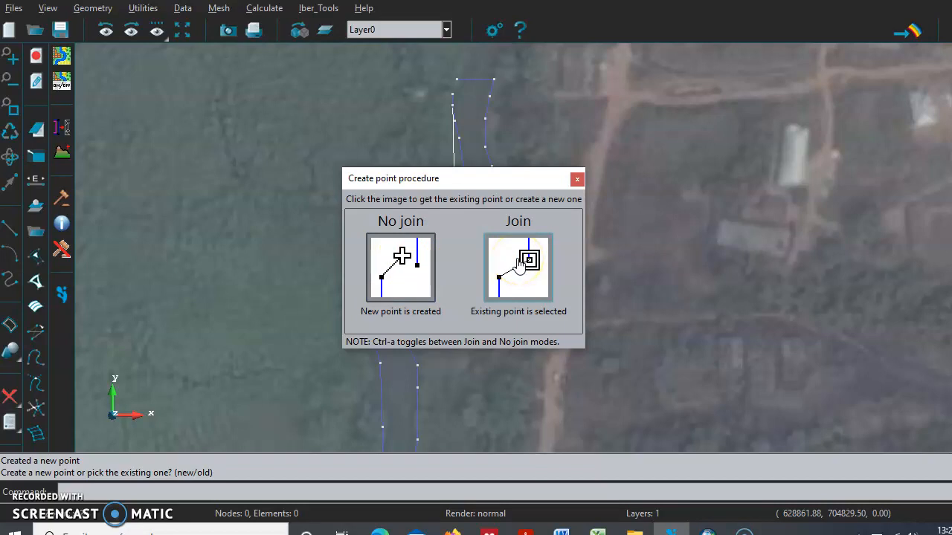
click(434, 258)
click(509, 270)
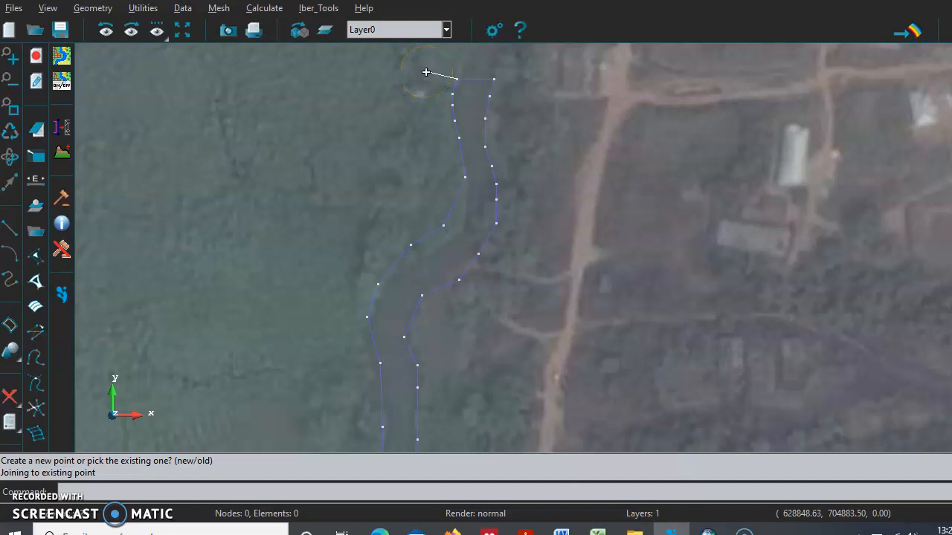
key(Escape)
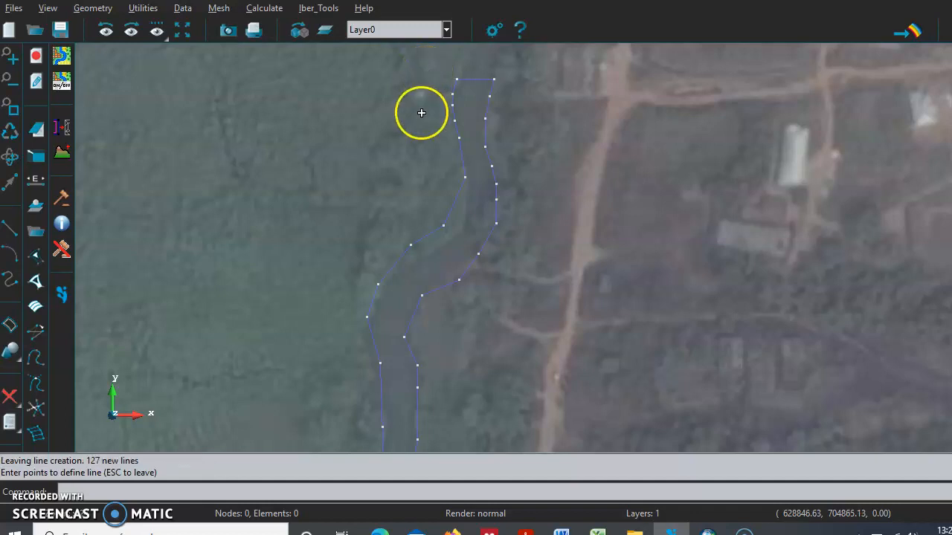
Draw a four-sided straight-line boundary around the channel, floodplain and adjacent settlements, joining the last side to the first corner.
scroll(421, 111, up, 3)
click(17, 183)
scroll(350, 293, down, 6)
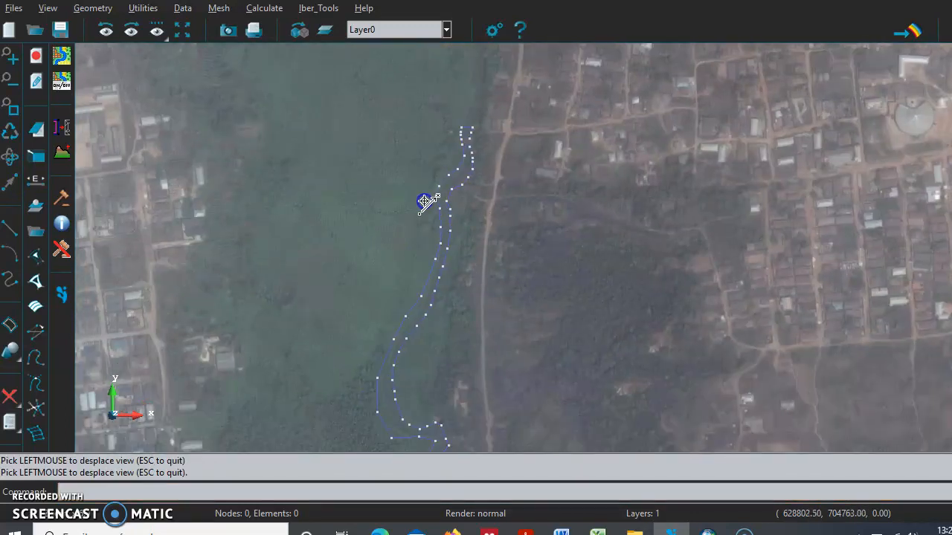
drag(424, 203, 433, 225)
click(411, 267)
scroll(409, 266, down, 2)
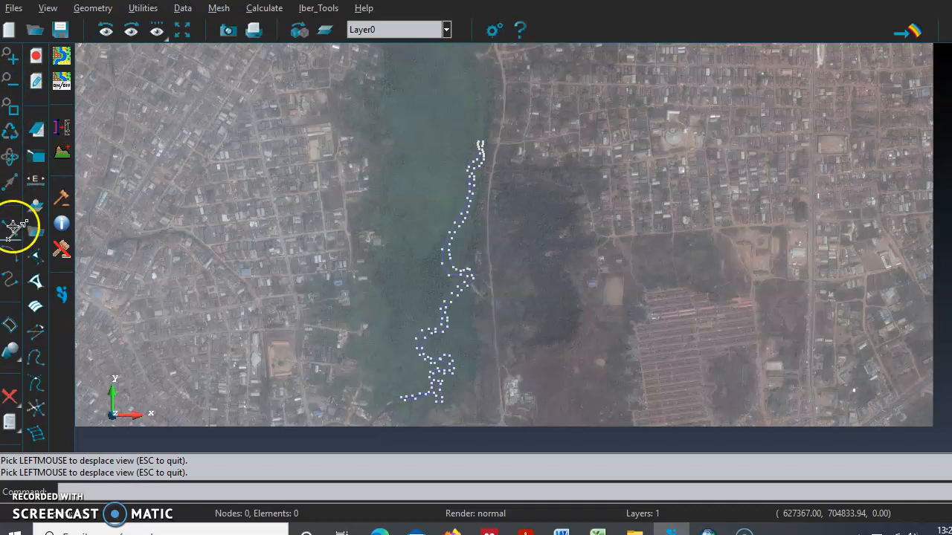
click(84, 8)
mouse_move(112, 30)
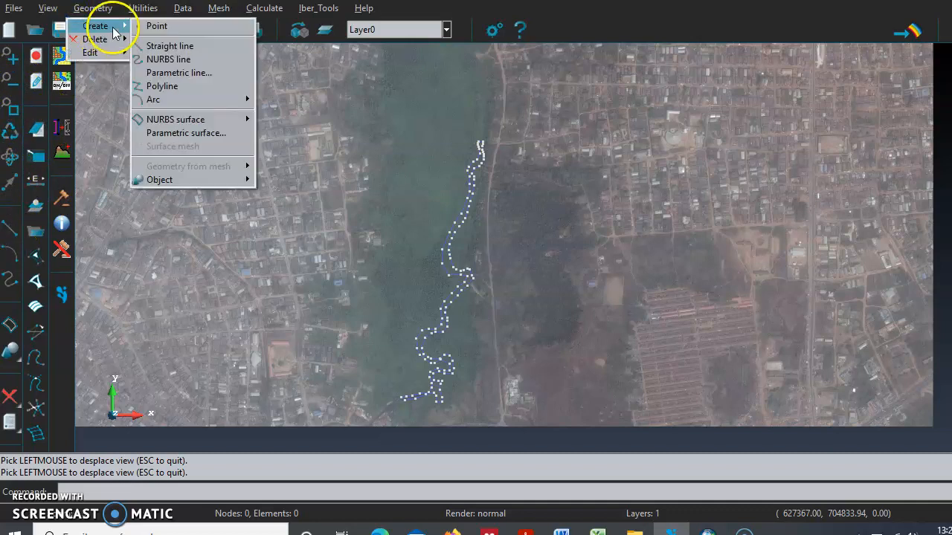
click(182, 48)
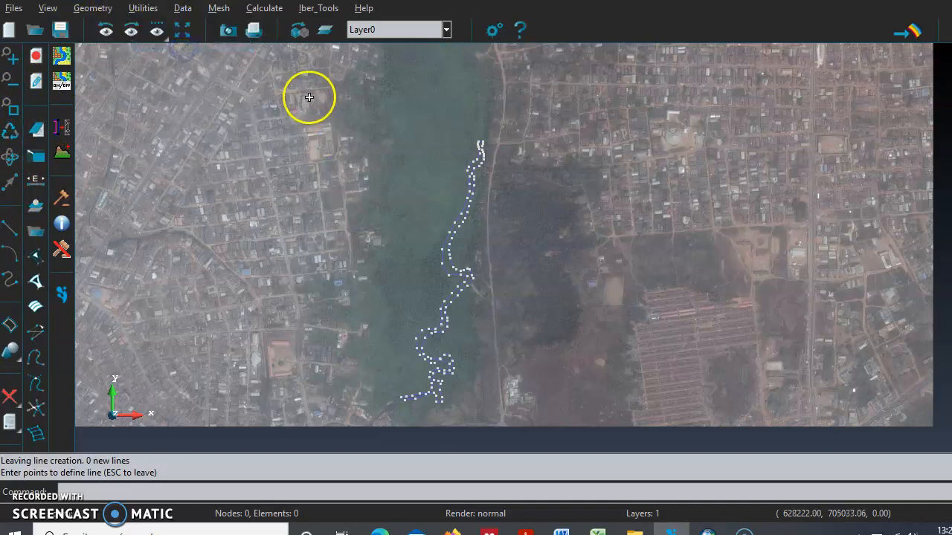
click(282, 66)
click(274, 411)
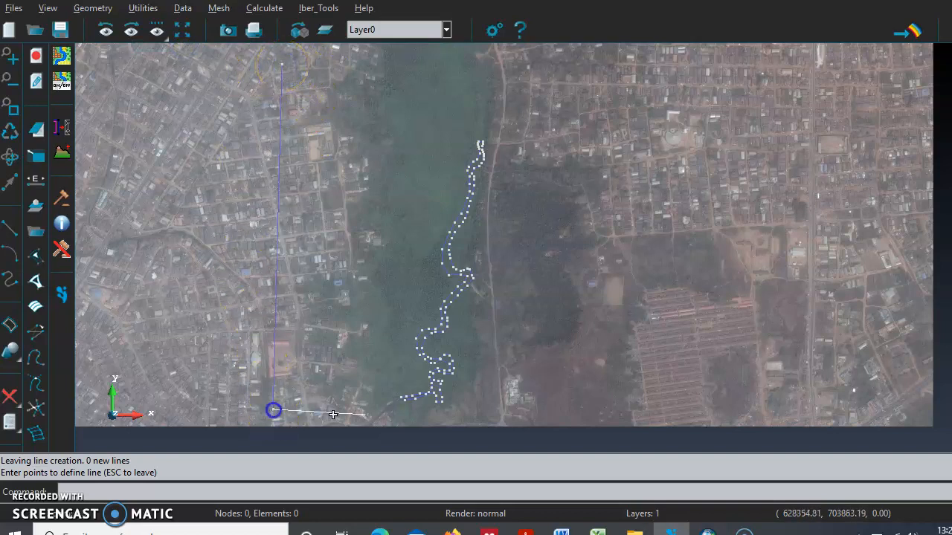
click(621, 413)
click(616, 58)
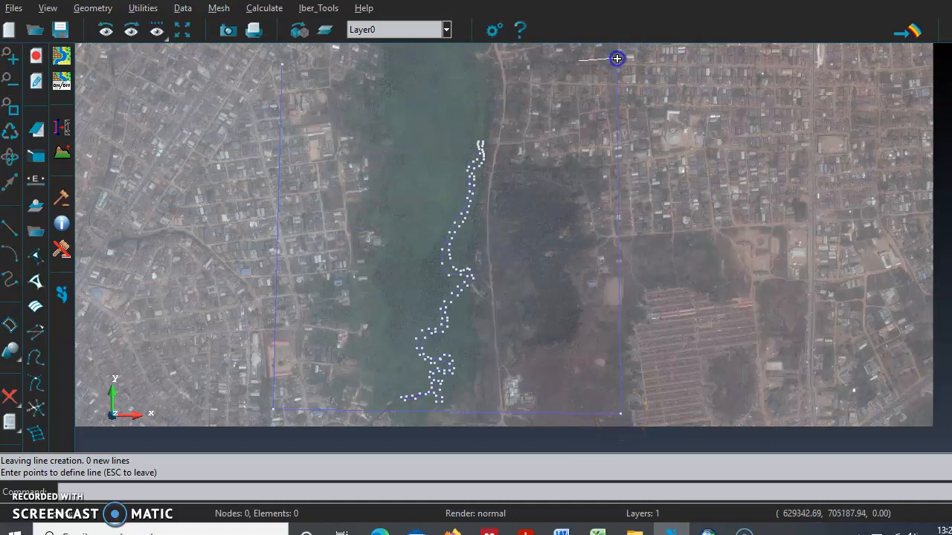
click(282, 65)
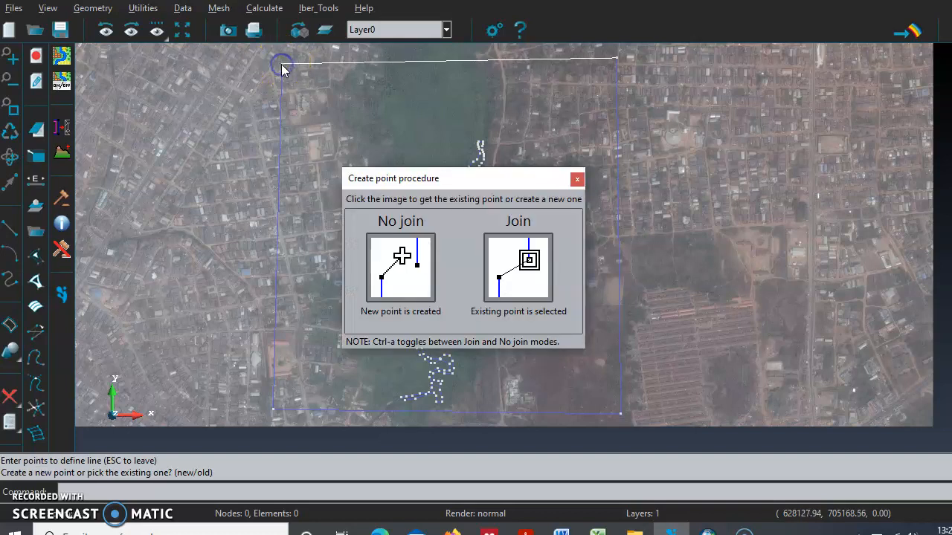
click(502, 276)
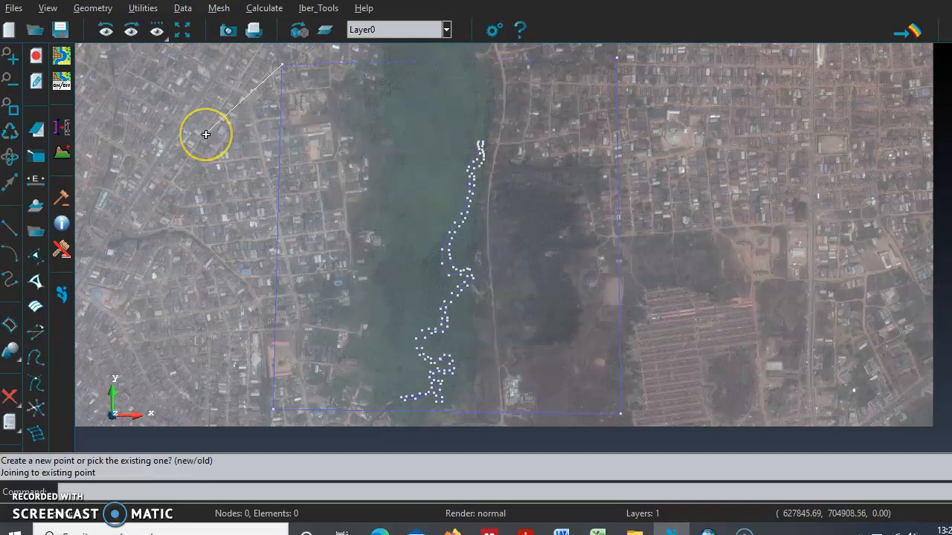
key(Escape)
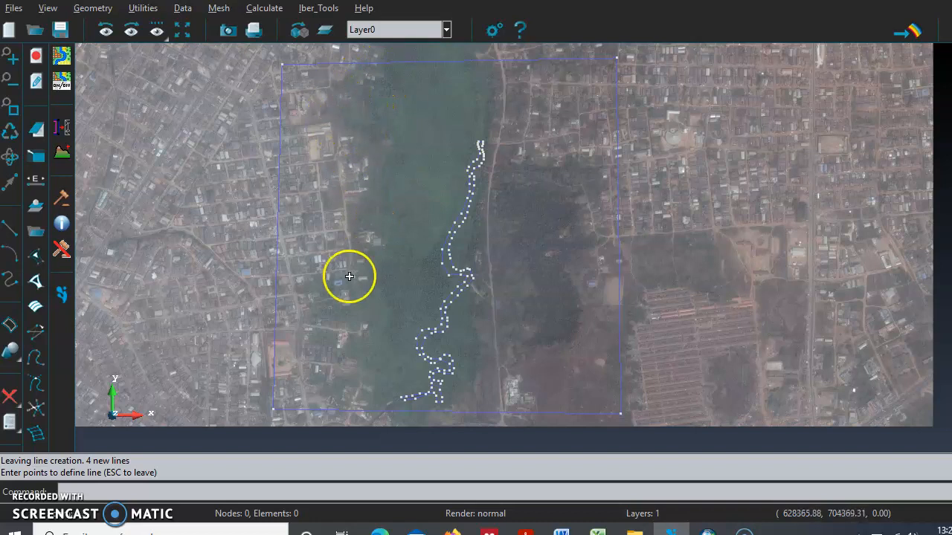
Trace the edge between the western settlement and the floodplain northward, from near the boundary's south side to its north side.
click(375, 392)
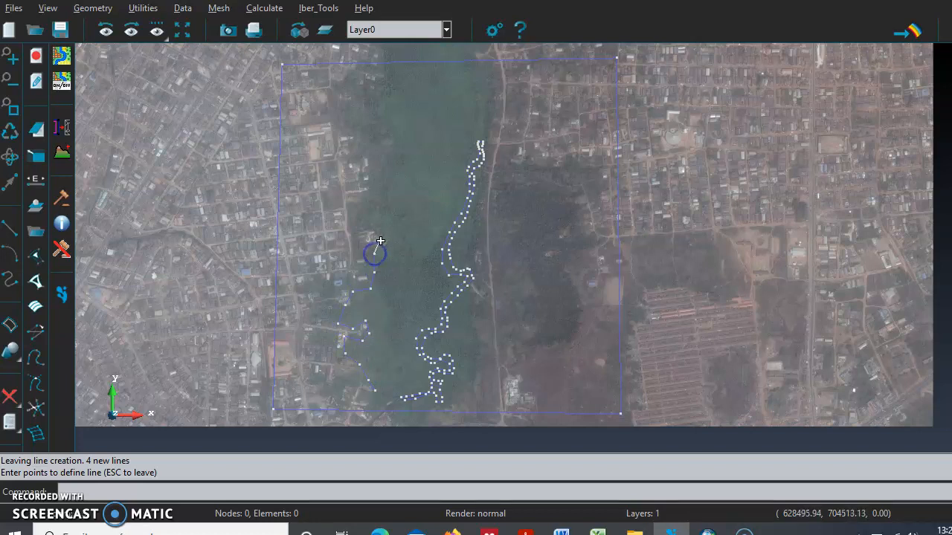
click(362, 146)
click(342, 118)
click(354, 98)
click(379, 72)
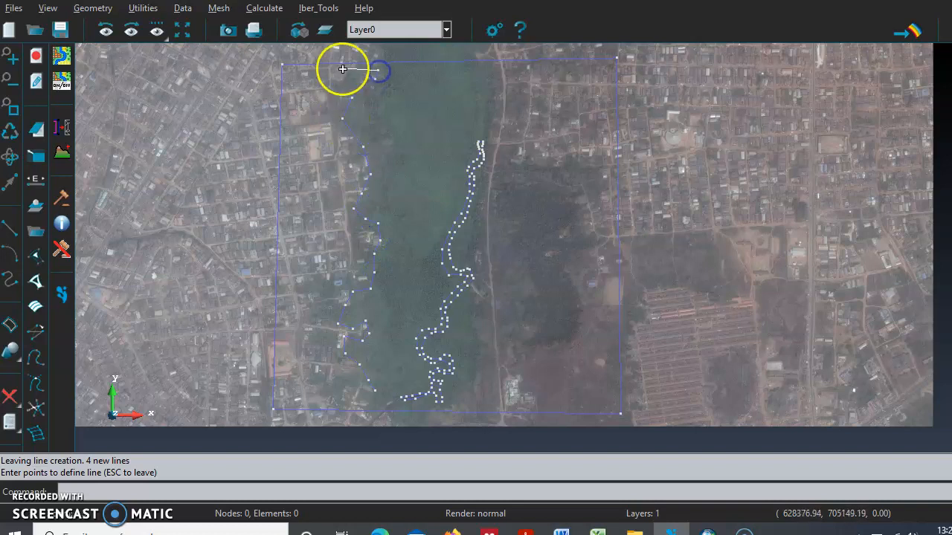
Close the western settlement outline just inside the boundary's west side, using new unjoined corner points and joining the last line to the start point.
click(286, 69)
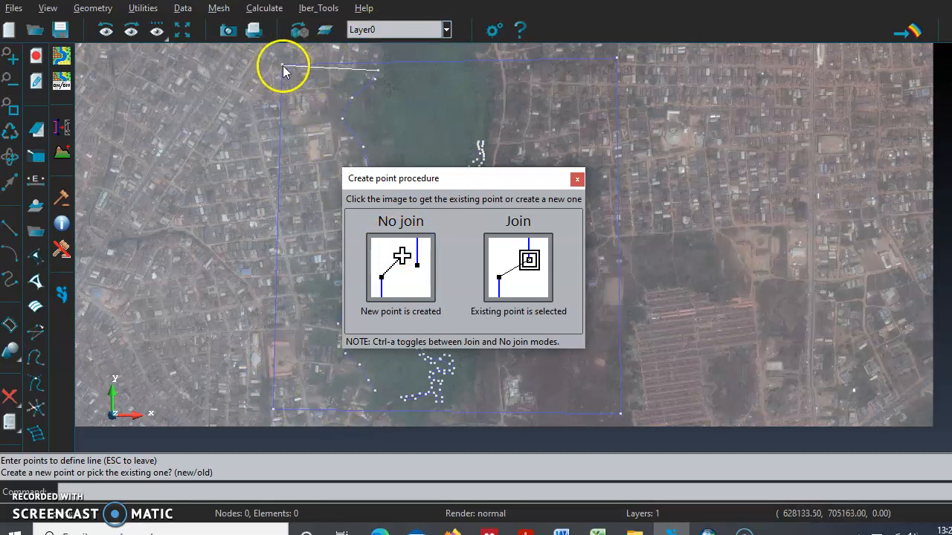
click(397, 257)
click(282, 390)
click(343, 404)
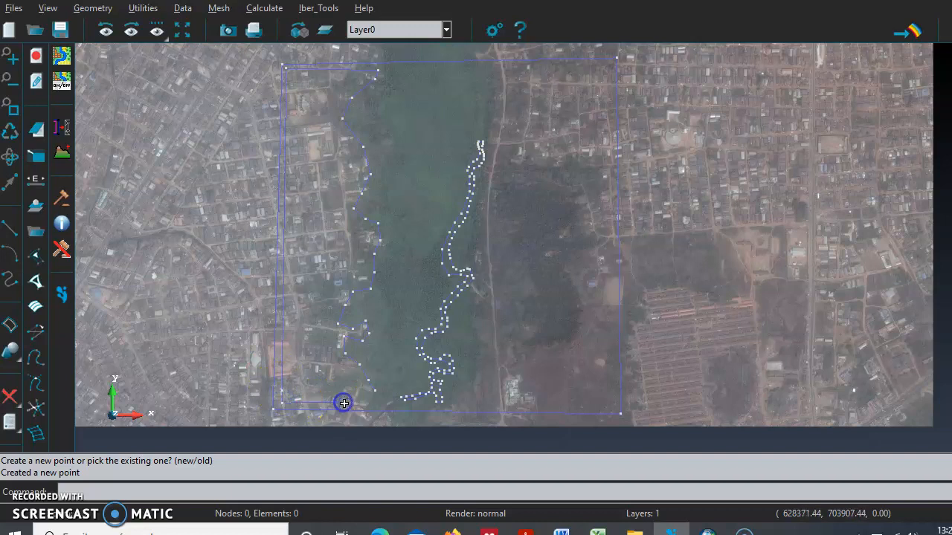
click(362, 404)
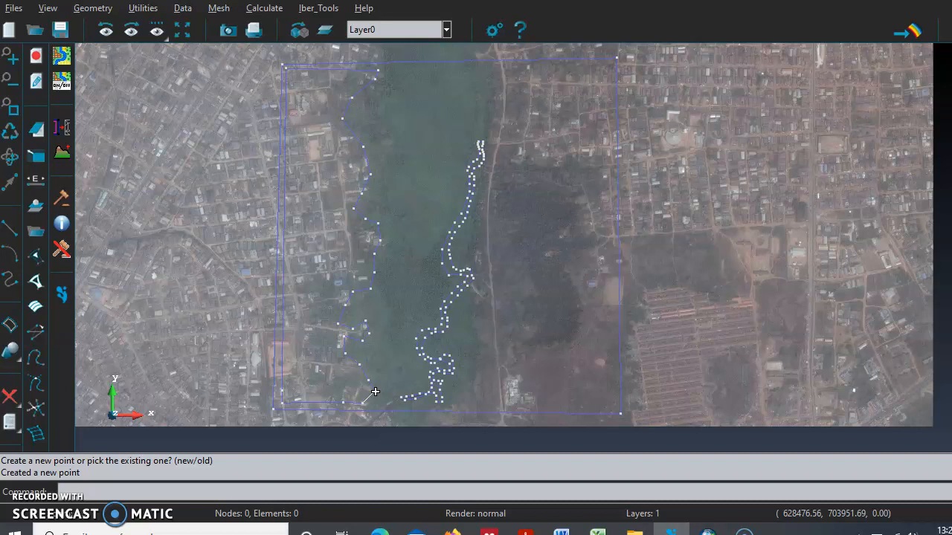
click(375, 392)
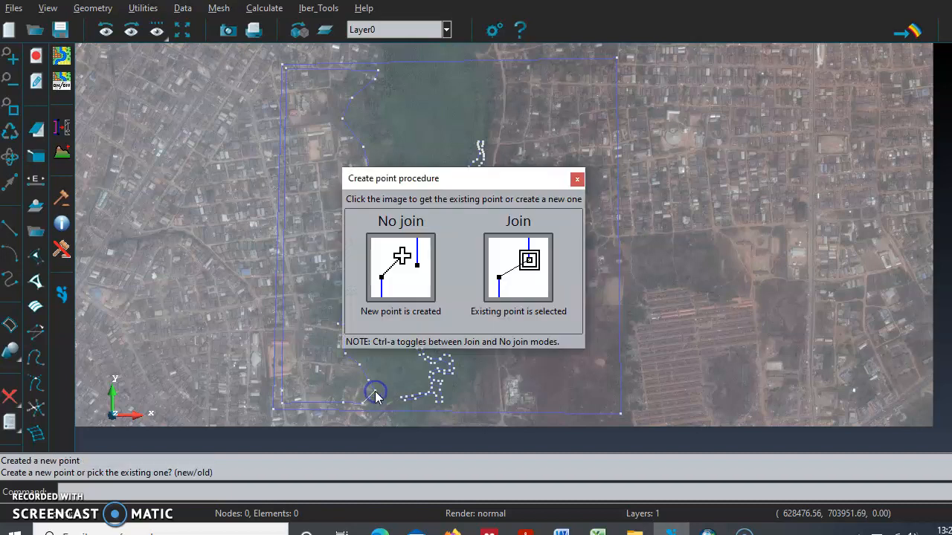
click(515, 274)
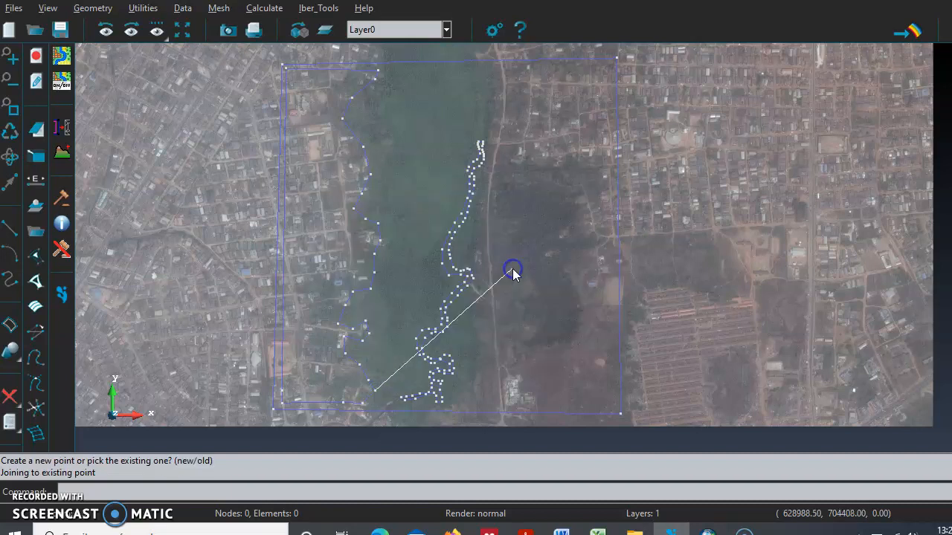
click(346, 339)
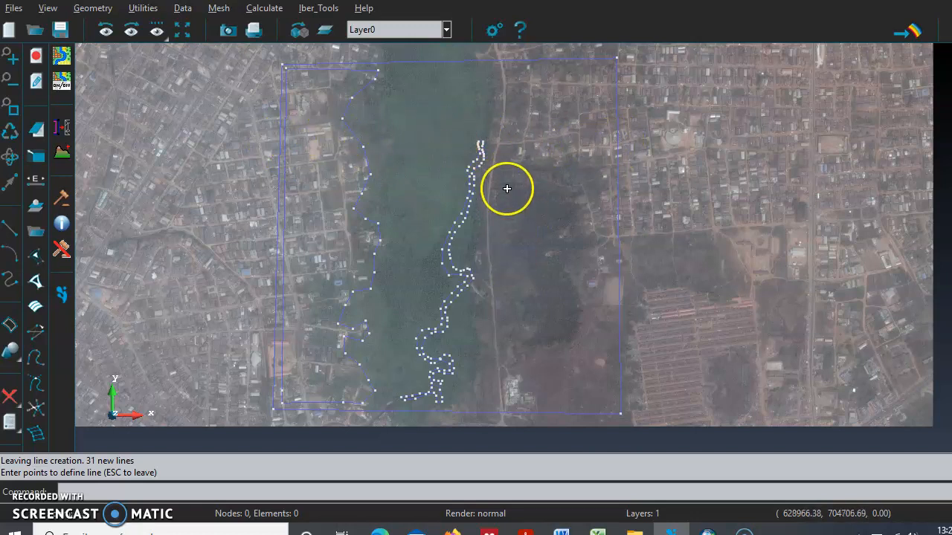
Start a floodplain outline at the channel's north end, running west to the settlement edge and south along it with new unjoined points.
click(468, 140)
click(367, 141)
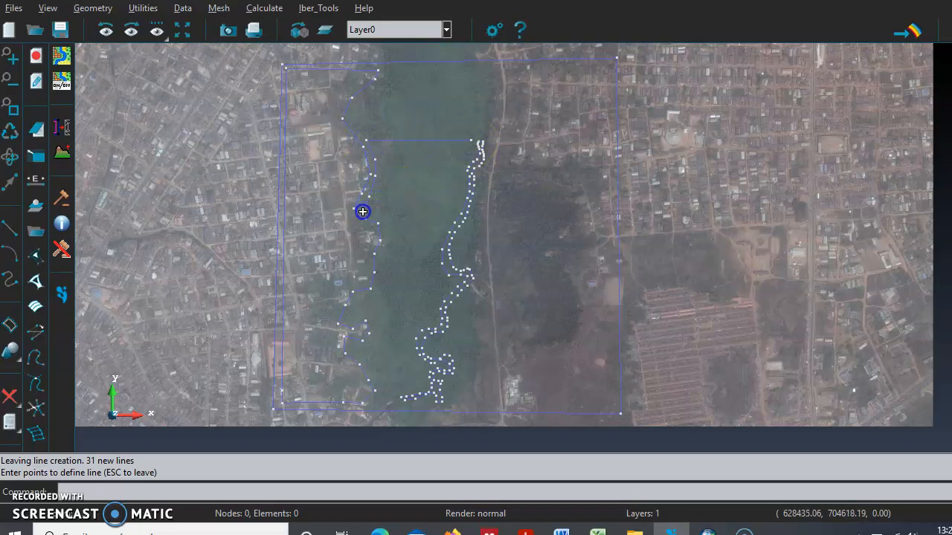
click(376, 328)
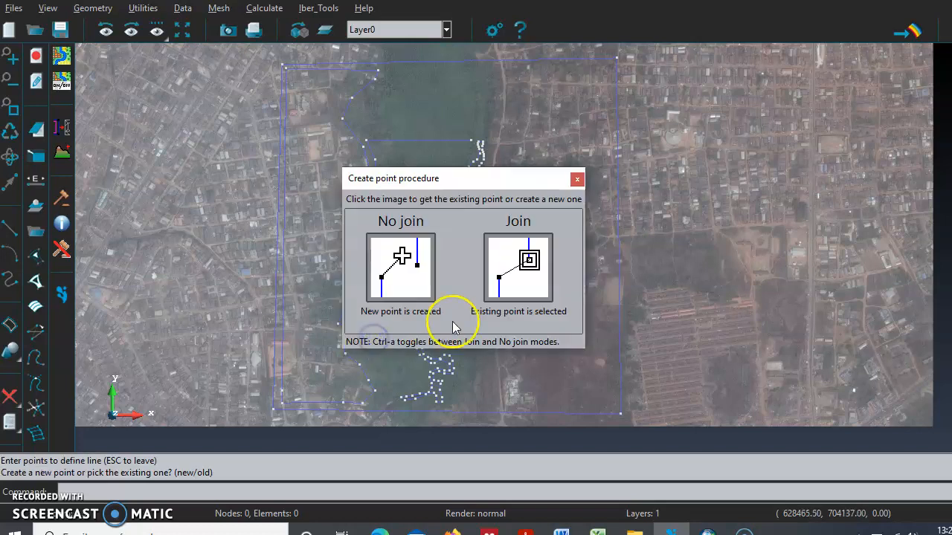
click(423, 261)
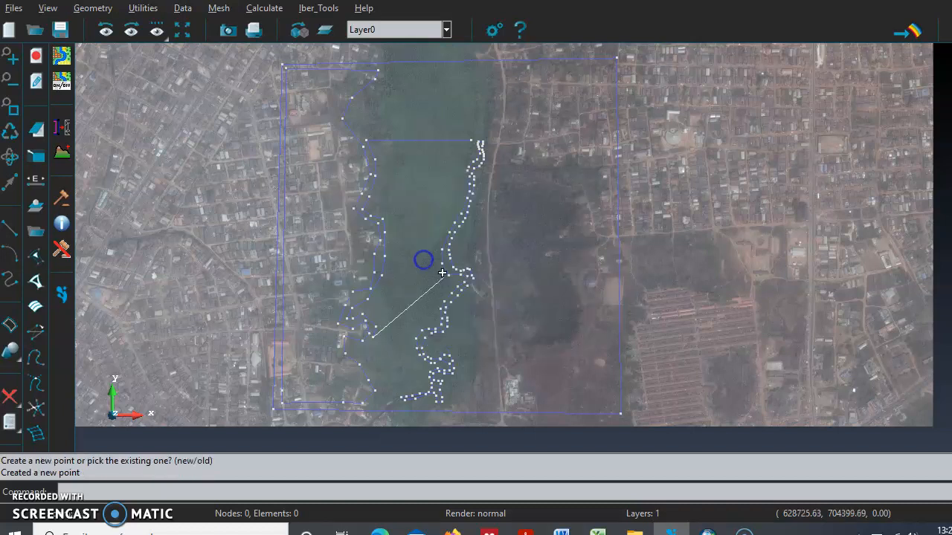
click(364, 348)
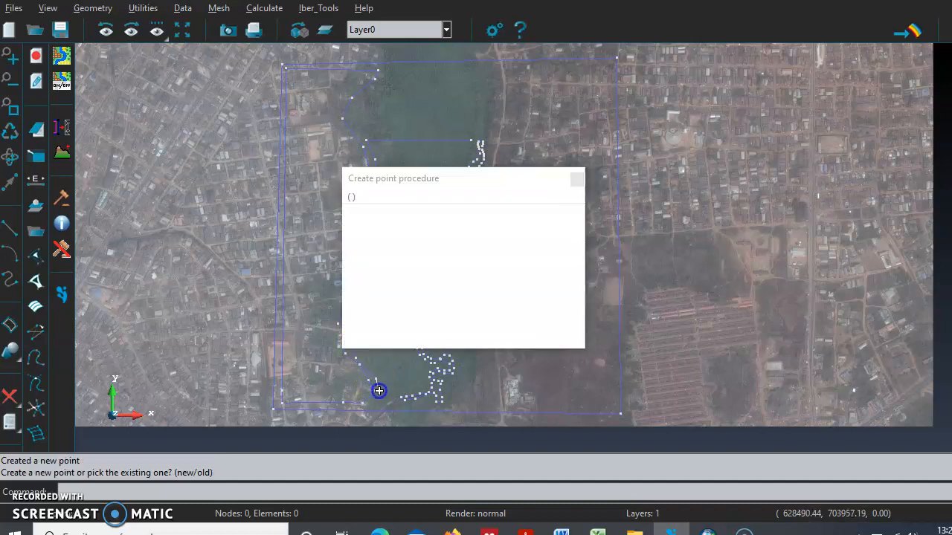
click(417, 292)
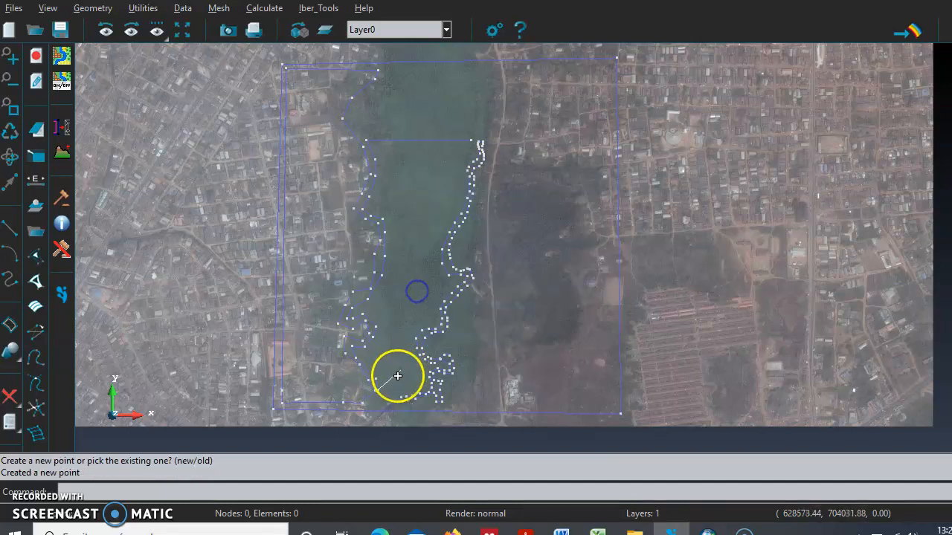
Extend the western floodplain outline along its south end and northward beside the channel's west bank through the southern bends.
click(369, 406)
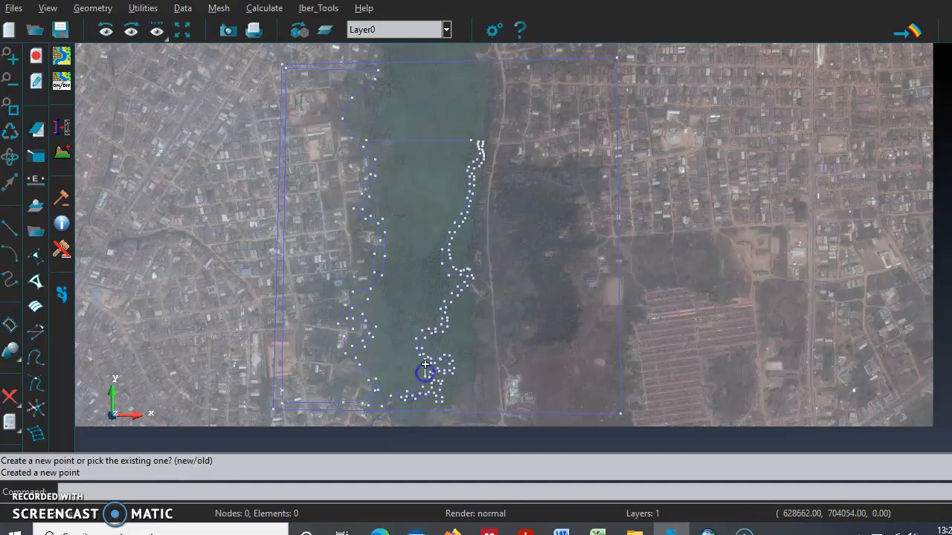
scroll(423, 370, up, 5)
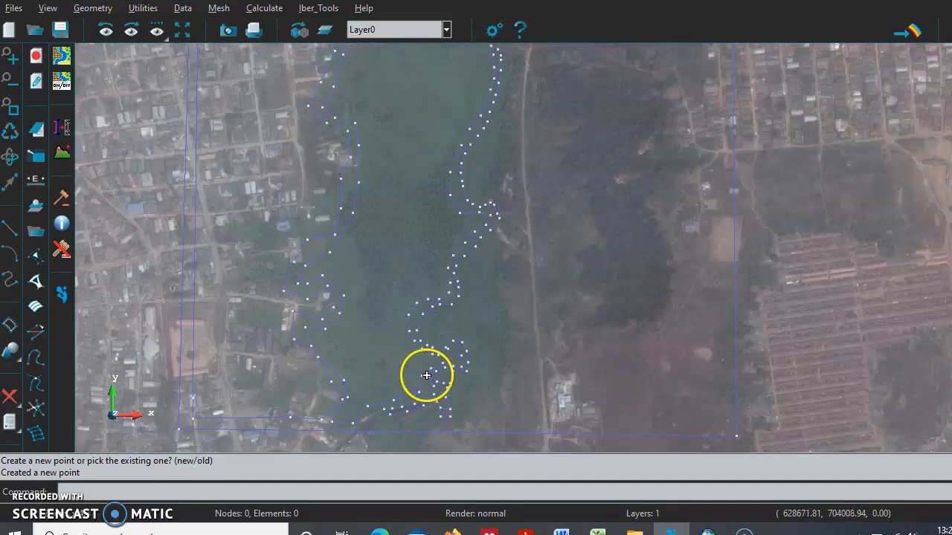
click(425, 364)
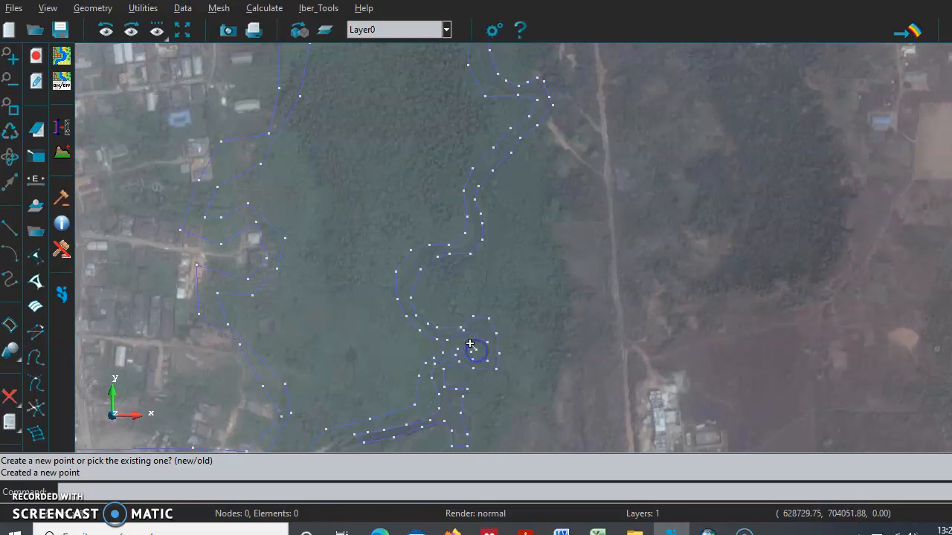
click(384, 266)
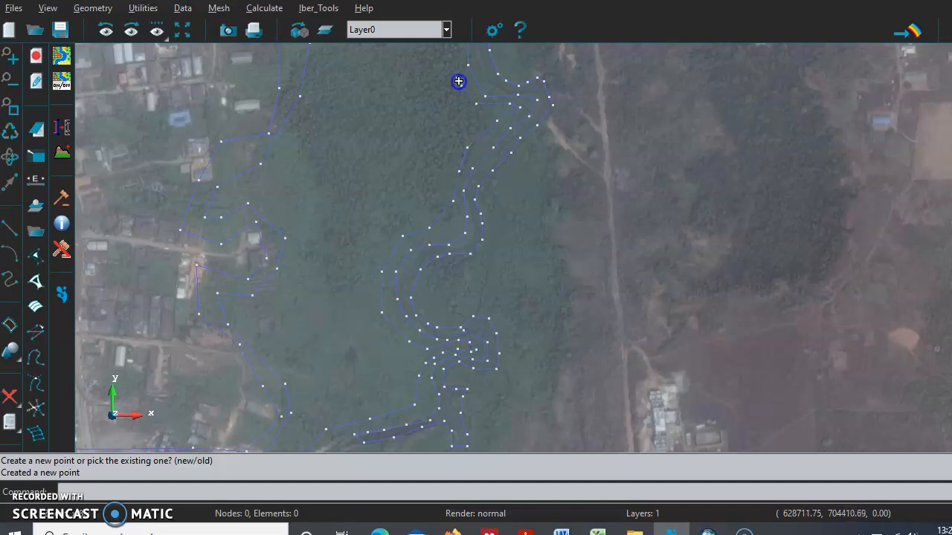
scroll(458, 81, down, 8)
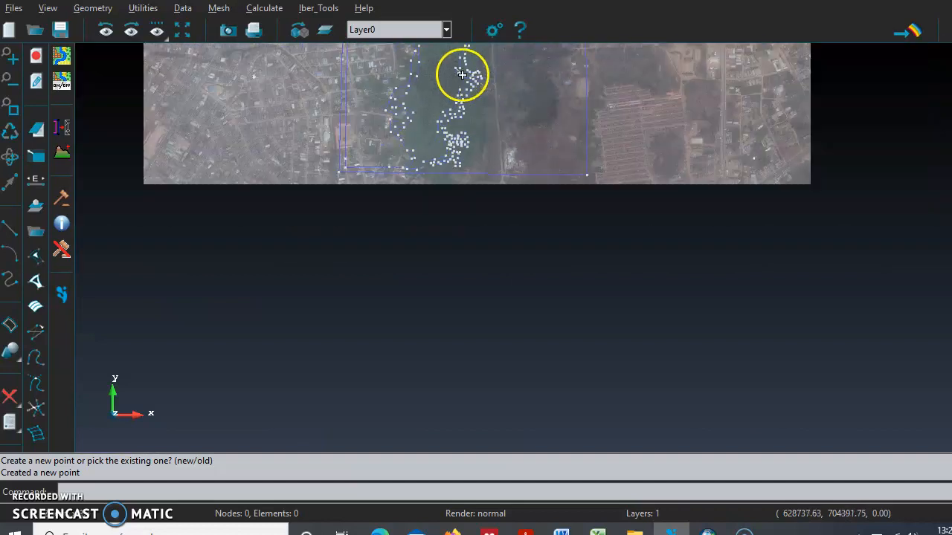
Trace the western floodplain outline up the channel's upper west bank and join the last line to its start point.
scroll(462, 76, down, 2)
scroll(468, 46, up, 8)
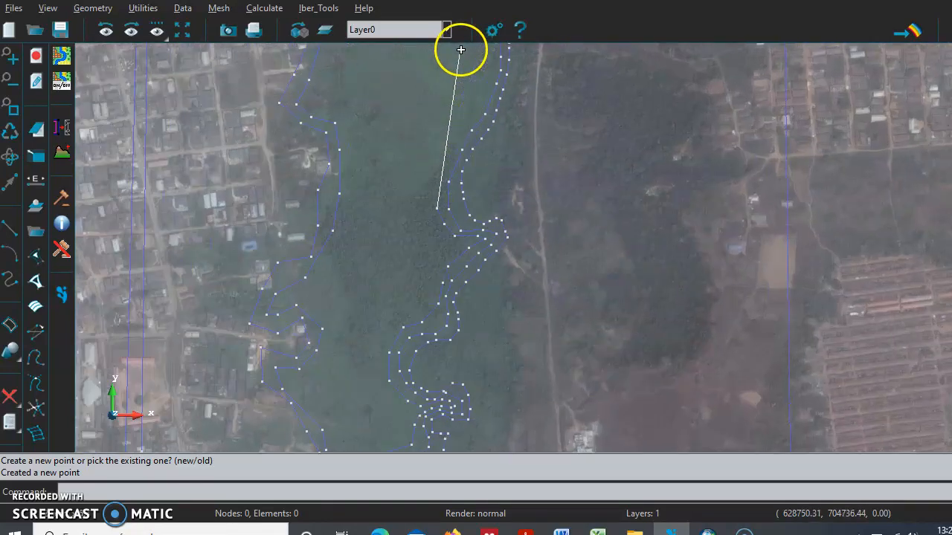
scroll(461, 50, up, 1)
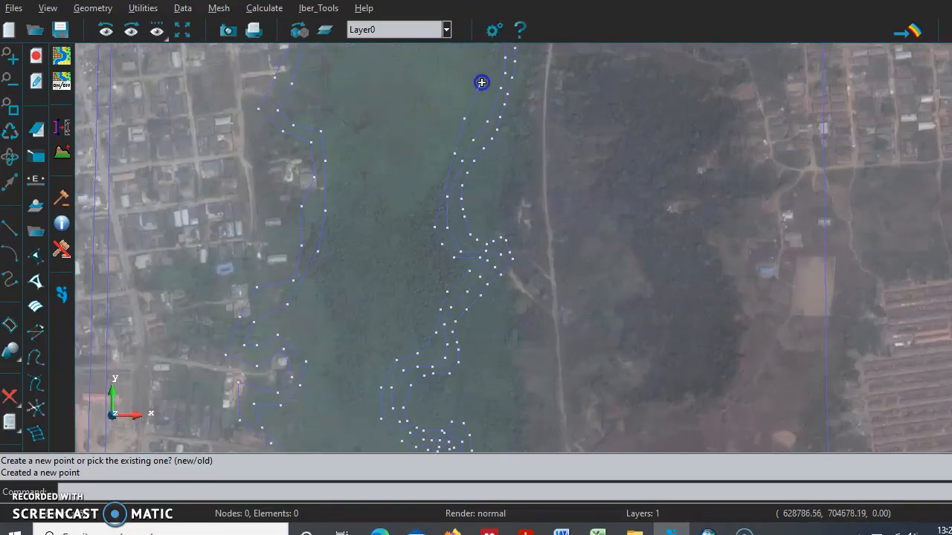
scroll(494, 56, down, 5)
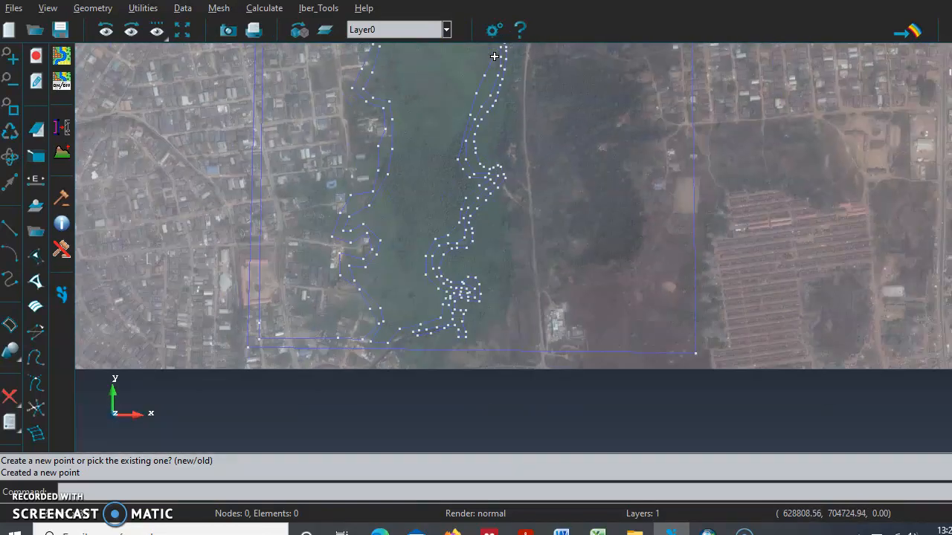
scroll(489, 59, down, 5)
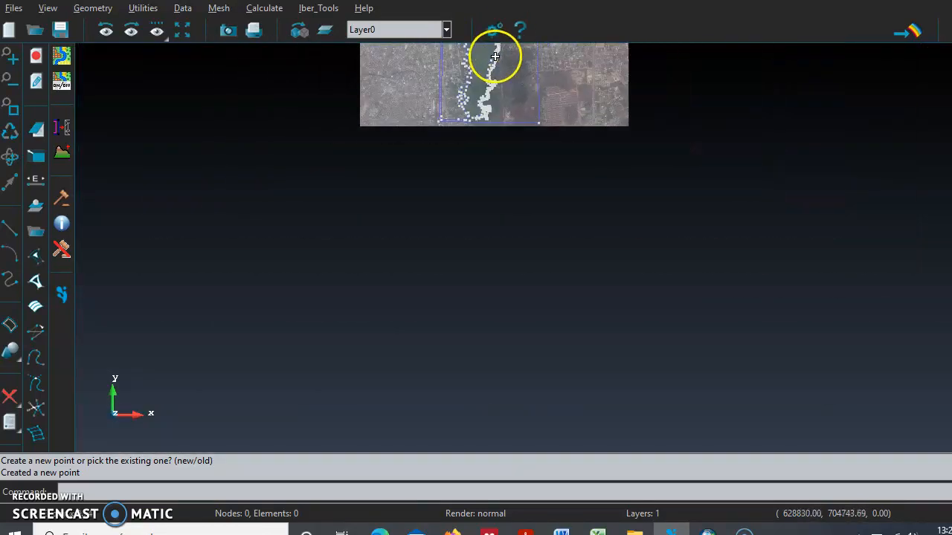
scroll(491, 44, up, 8)
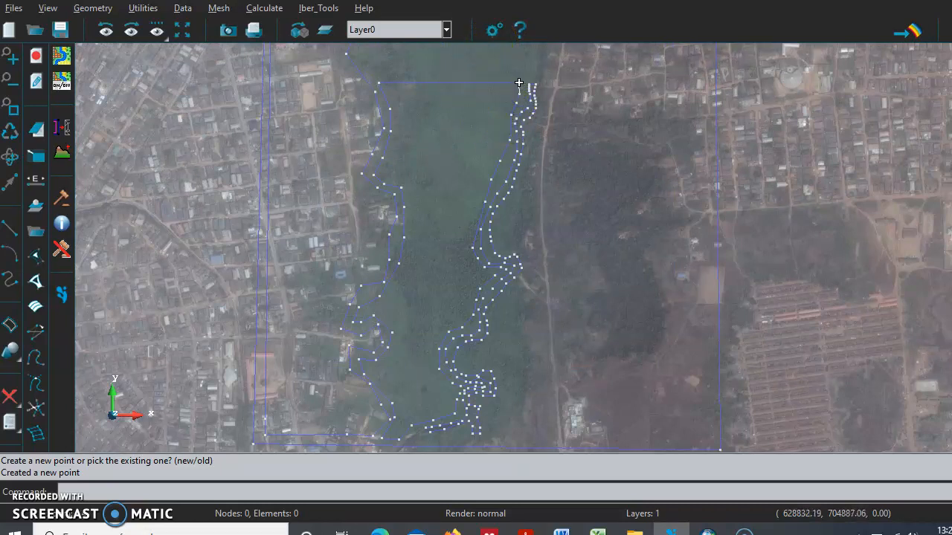
click(489, 255)
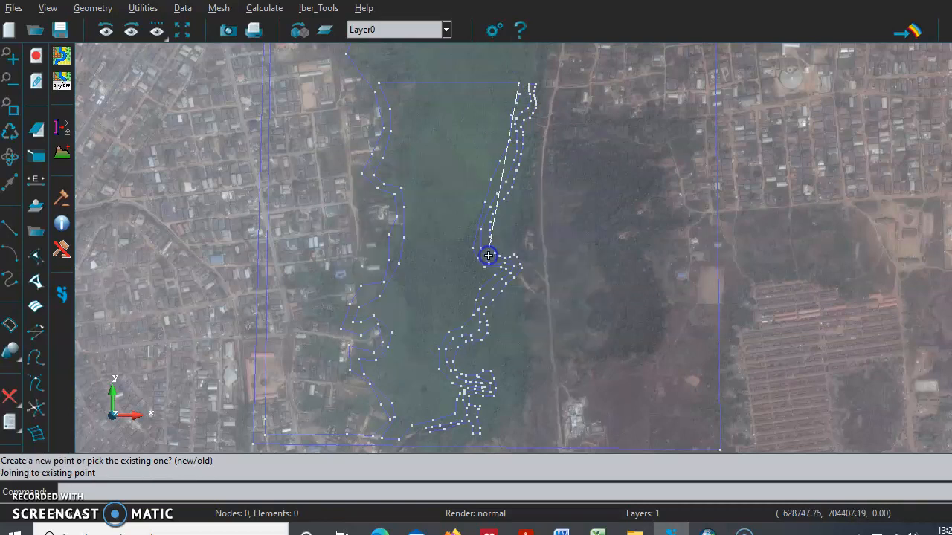
Outline the north-eastern settlement from the channel's north end to the boundary's east side and back along its southern edge, joining the start point.
click(533, 86)
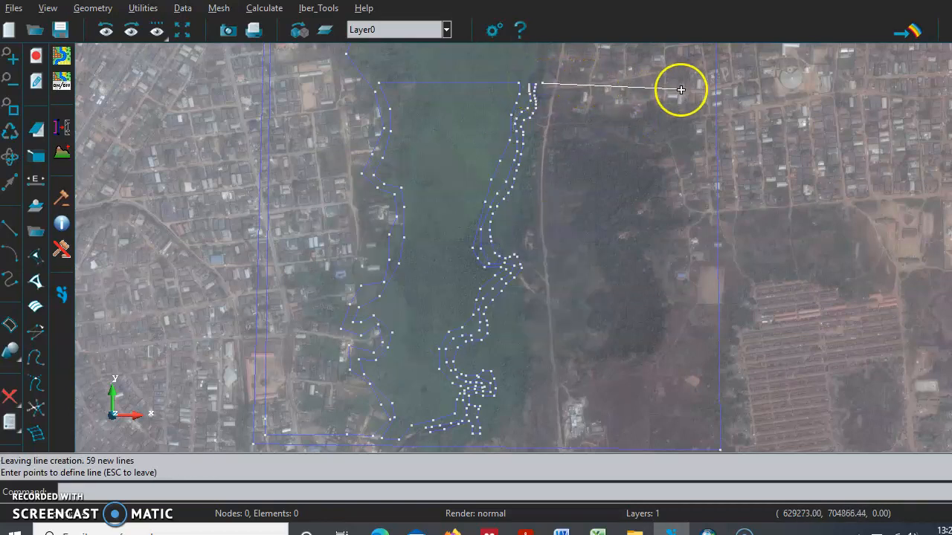
click(705, 87)
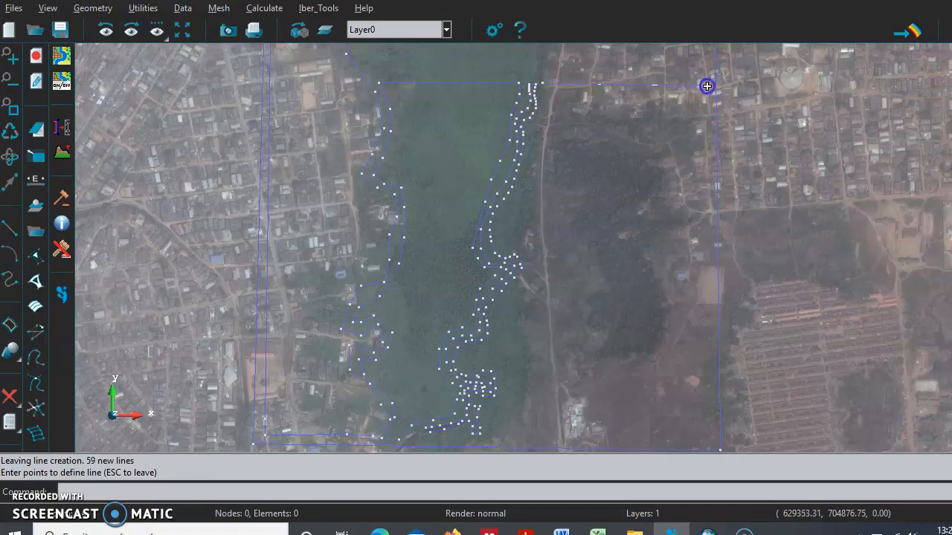
click(709, 213)
click(686, 158)
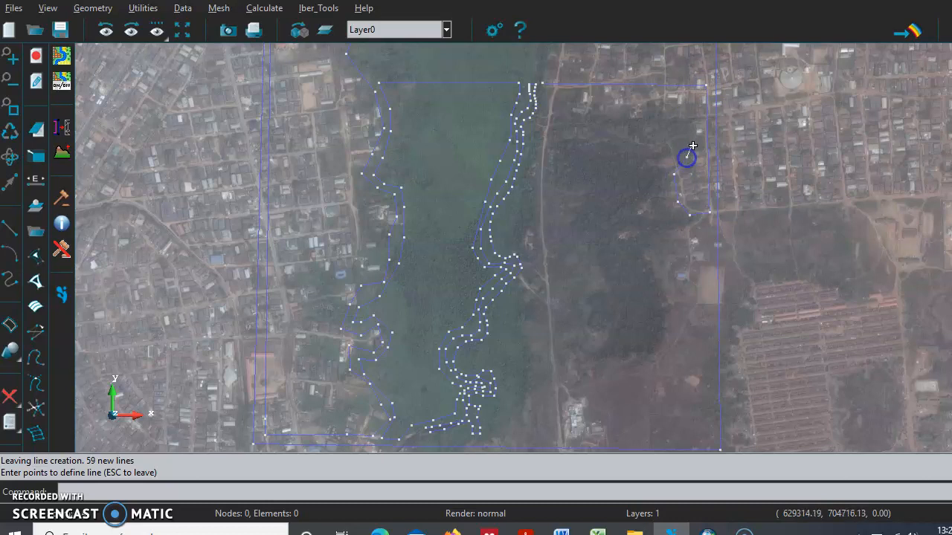
drag(671, 111, 563, 114)
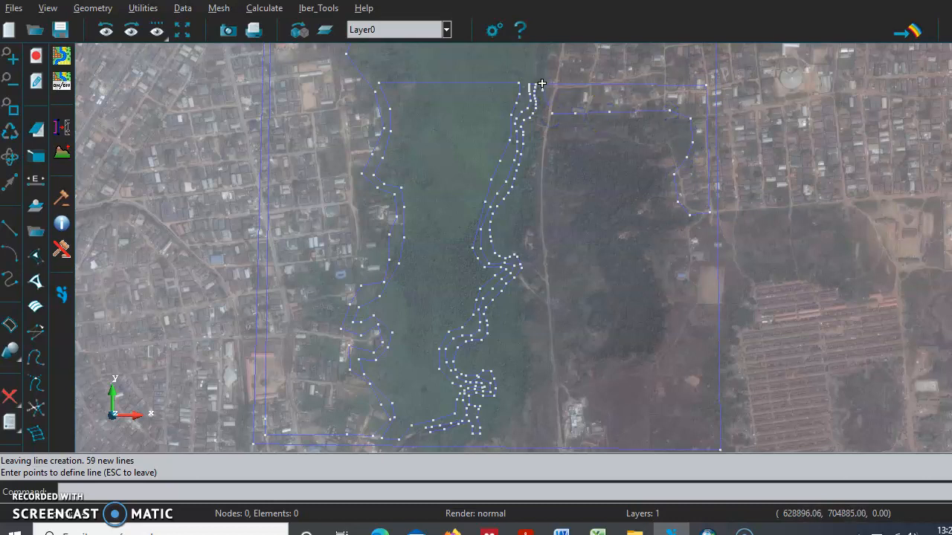
click(542, 84)
click(519, 261)
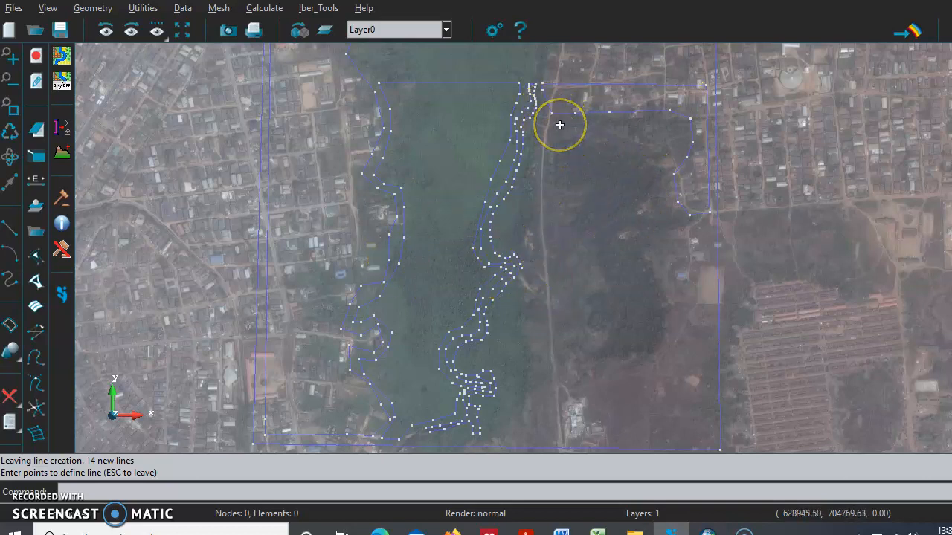
Start the eastern floodplain outline near the channel's north end and trace the east bank to its south end with new unjoined points.
click(542, 99)
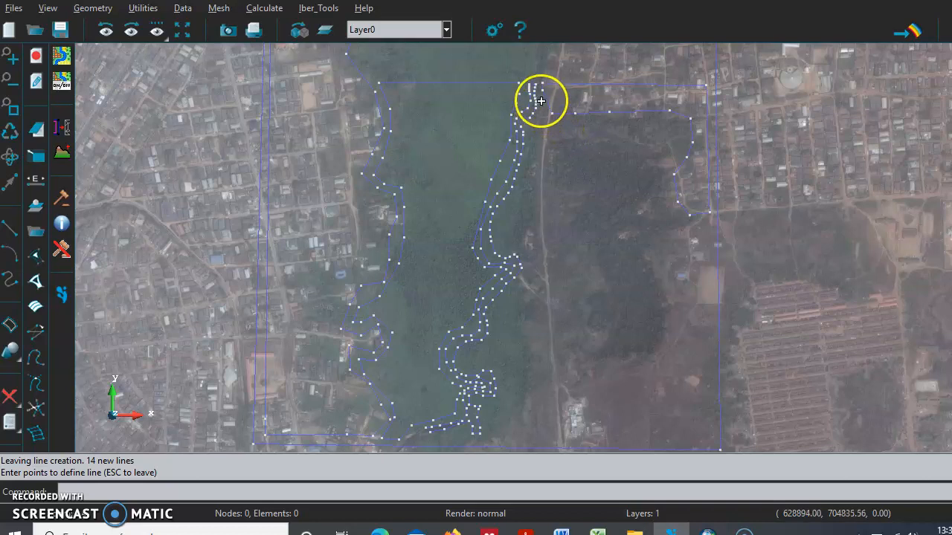
click(535, 122)
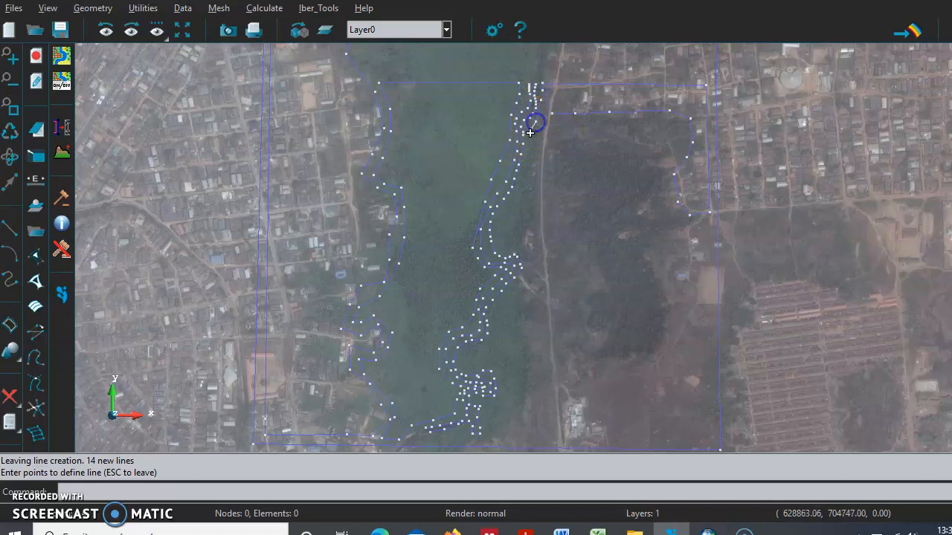
click(505, 208)
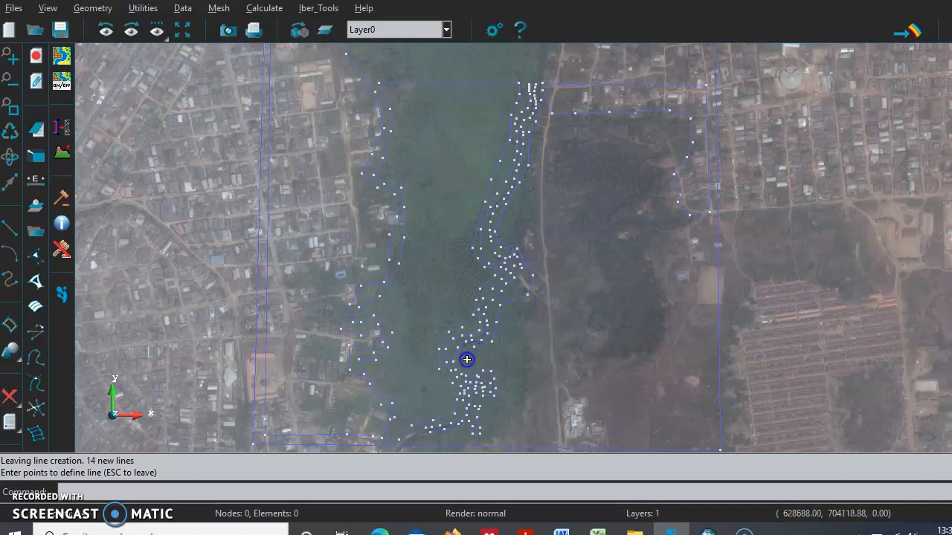
click(487, 406)
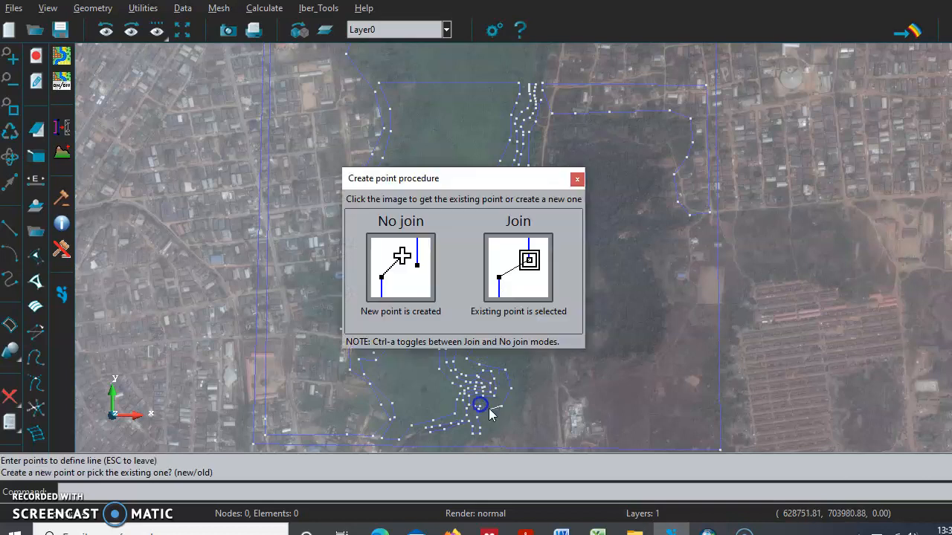
click(415, 277)
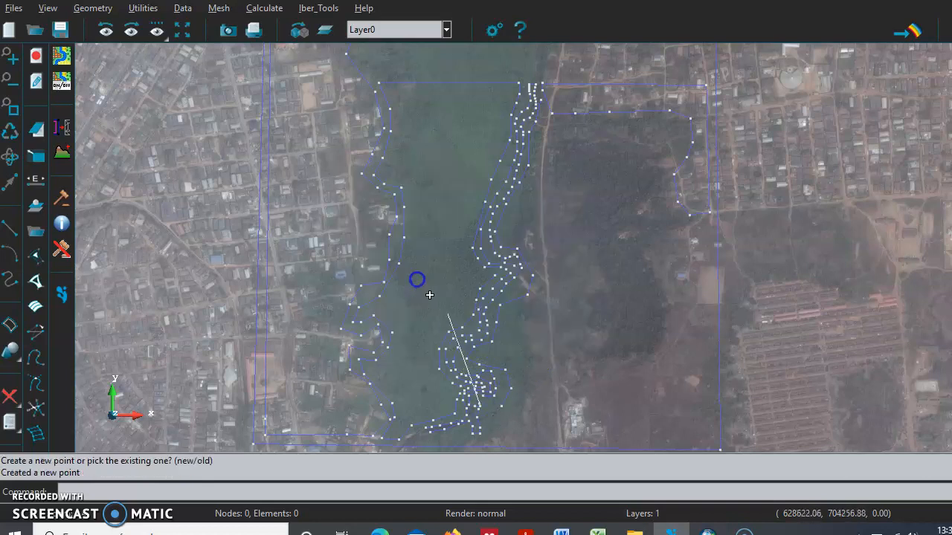
click(486, 424)
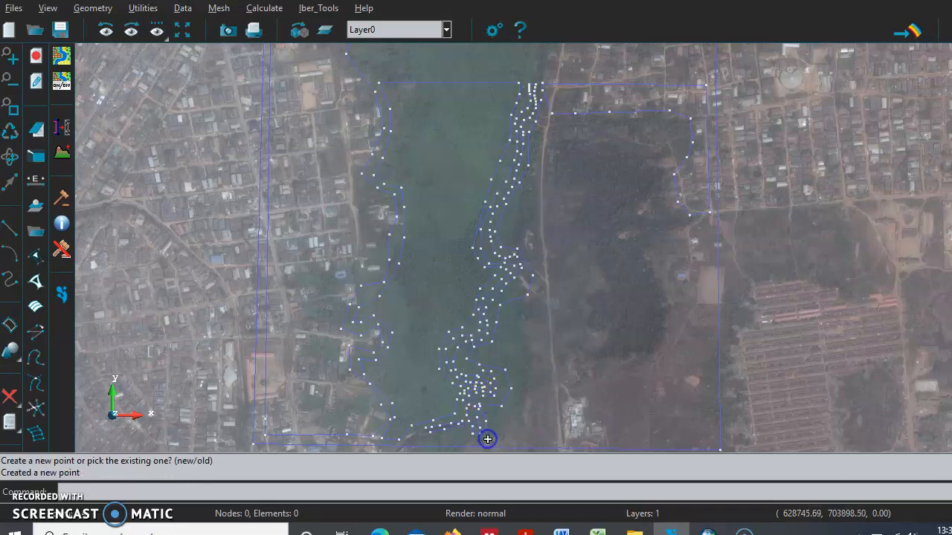
click(487, 440)
click(433, 267)
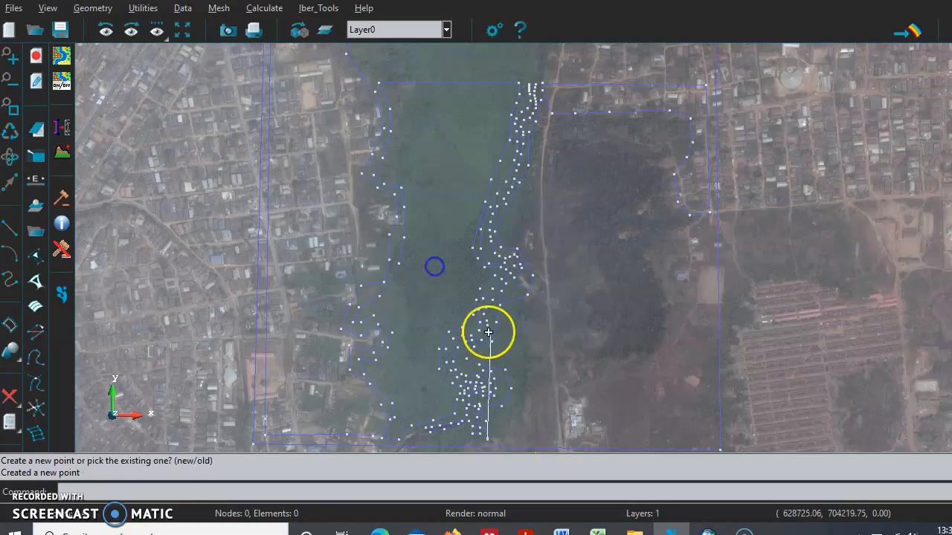
Close the eastern floodplain outline along the boundary's south and east sides and the settlement's edge, joining the start point.
click(716, 441)
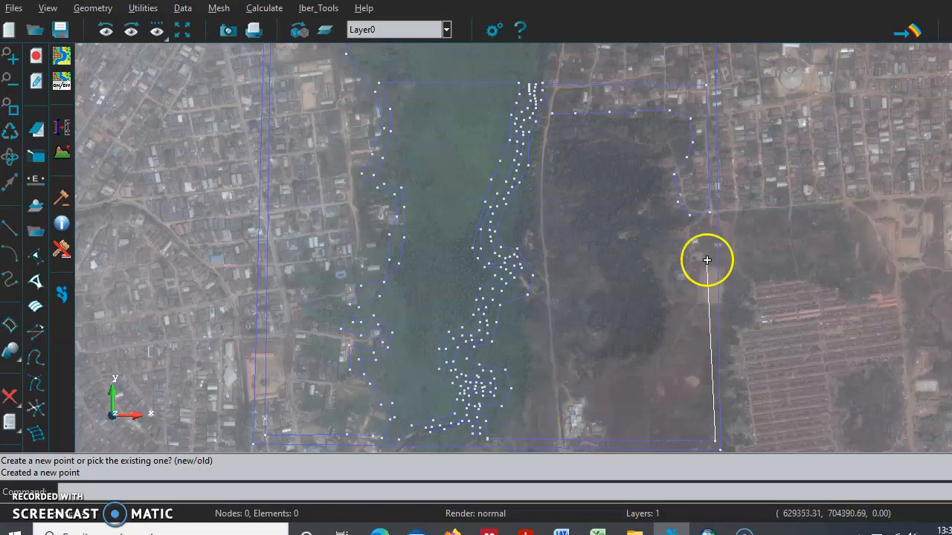
click(713, 223)
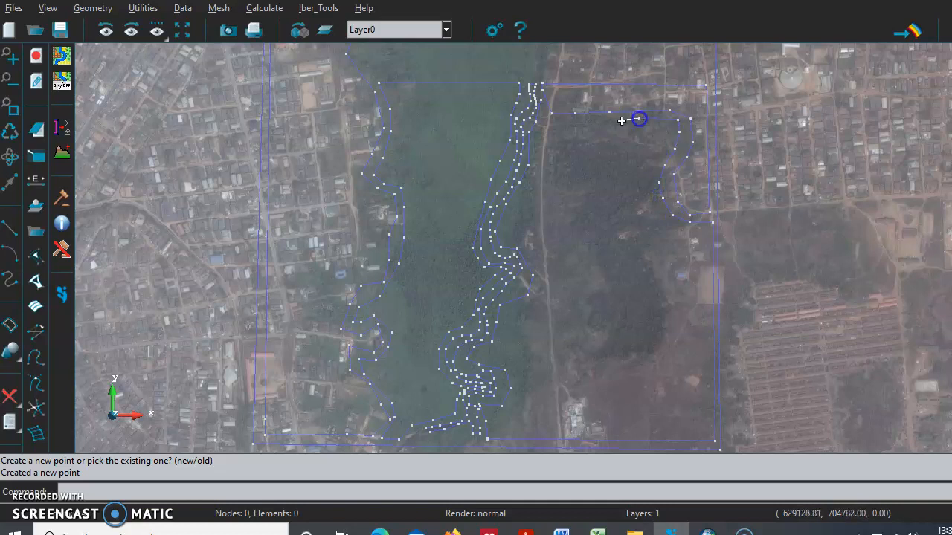
click(540, 95)
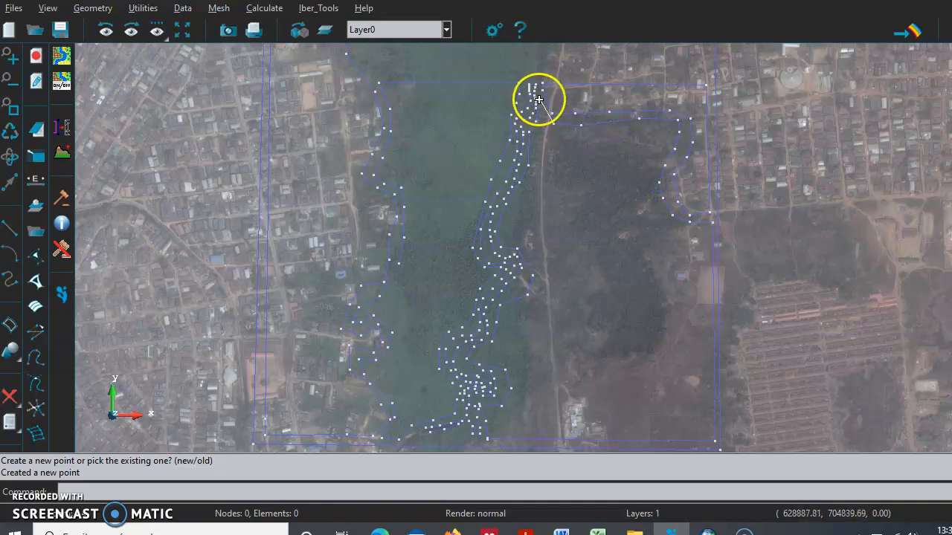
click(509, 274)
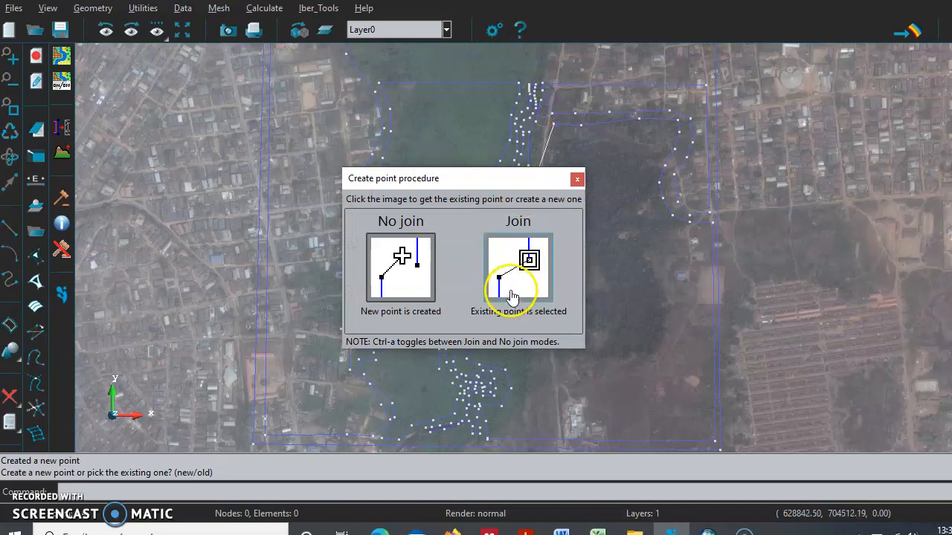
middle_click(452, 176)
middle_click(453, 177)
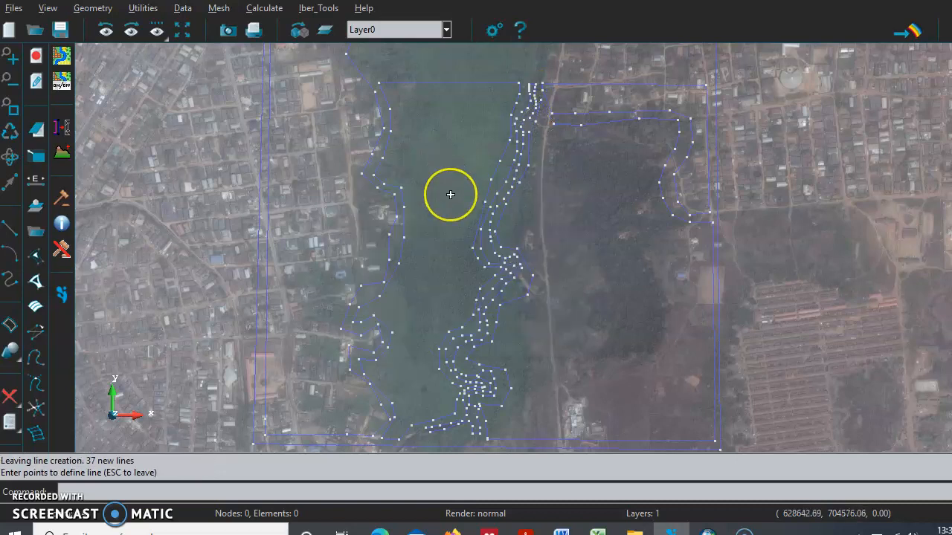
scroll(451, 195, down, 3)
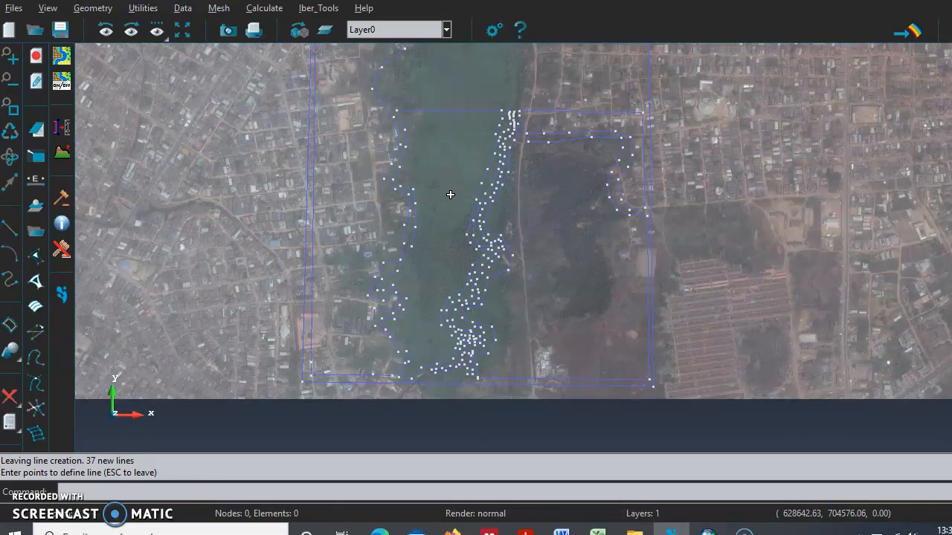